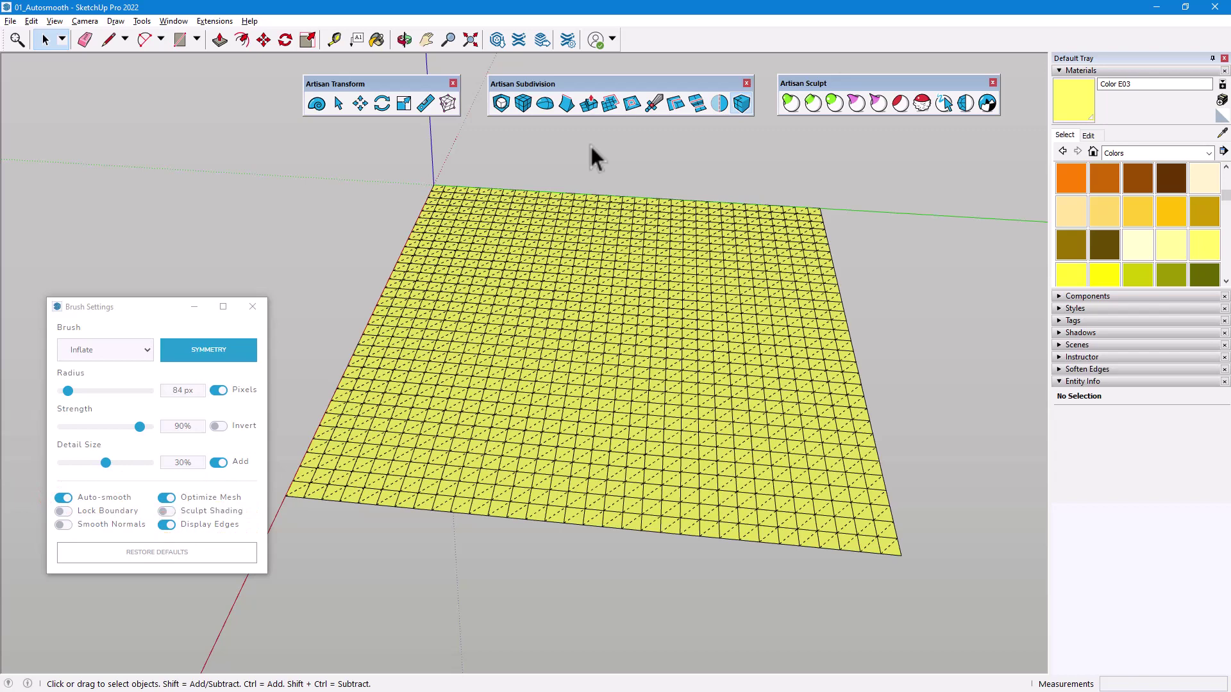
# Inflate bumps, a long ridge and, with Auto-smooth off, a V-shaped ridge on the yellow mesh.
pyautogui.click(834, 104)
pyautogui.click(519, 224)
pyautogui.moveTo(519, 225)
pyautogui.mouseDown()
pyautogui.moveTo(447, 261)
pyautogui.moveTo(447, 295)
pyautogui.moveTo(502, 392)
pyautogui.moveTo(473, 431)
pyautogui.moveTo(440, 431)
pyautogui.mouseUp()
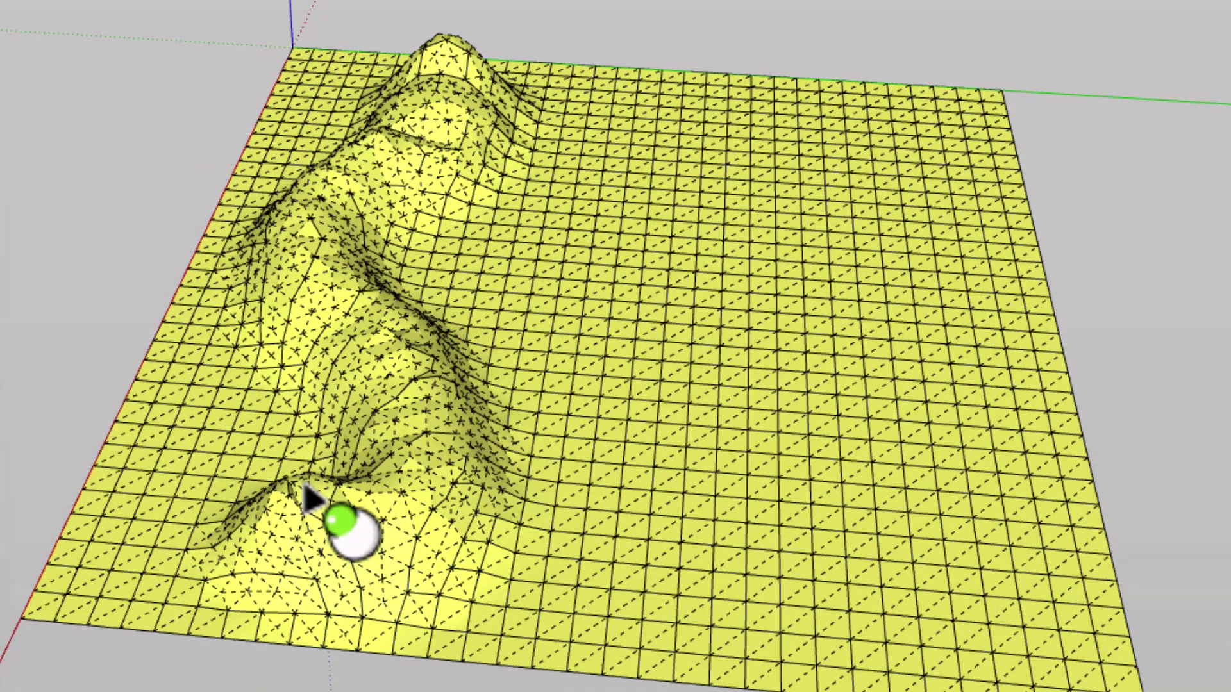
pyautogui.click(494, 273)
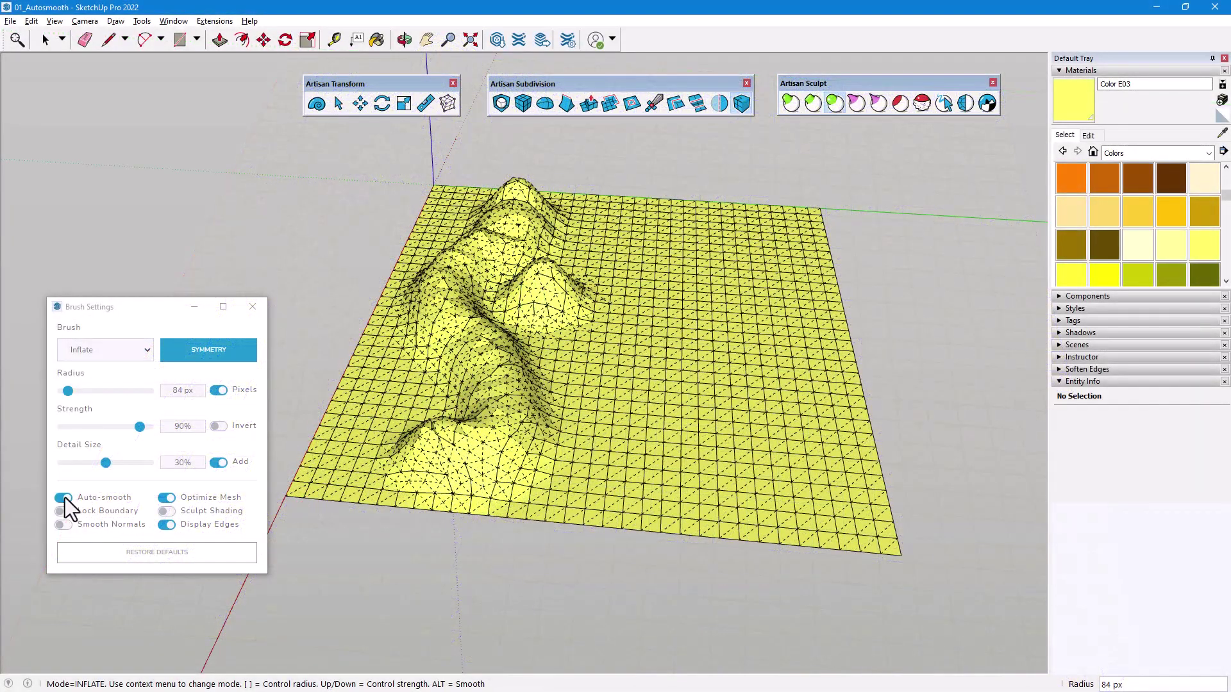
pyautogui.click(64, 498)
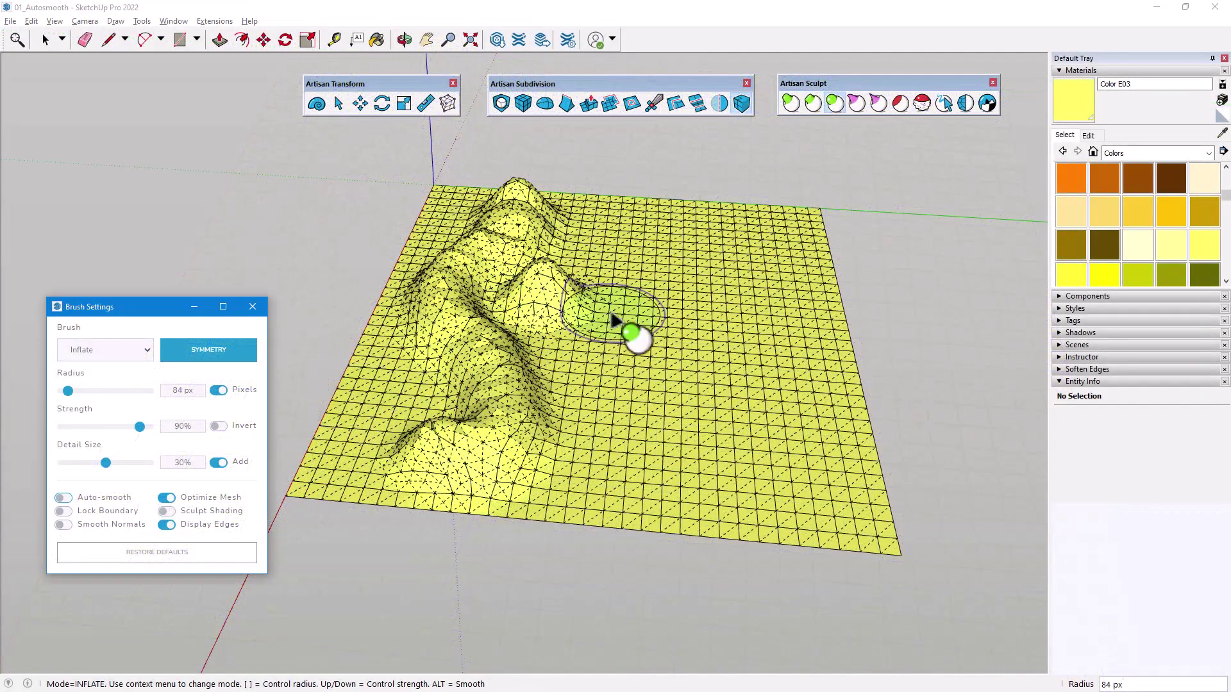
pyautogui.moveTo(722, 244)
pyautogui.mouseDown()
pyautogui.moveTo(774, 283)
pyautogui.moveTo(700, 358)
pyautogui.moveTo(737, 471)
pyautogui.moveTo(763, 460)
pyautogui.mouseUp()
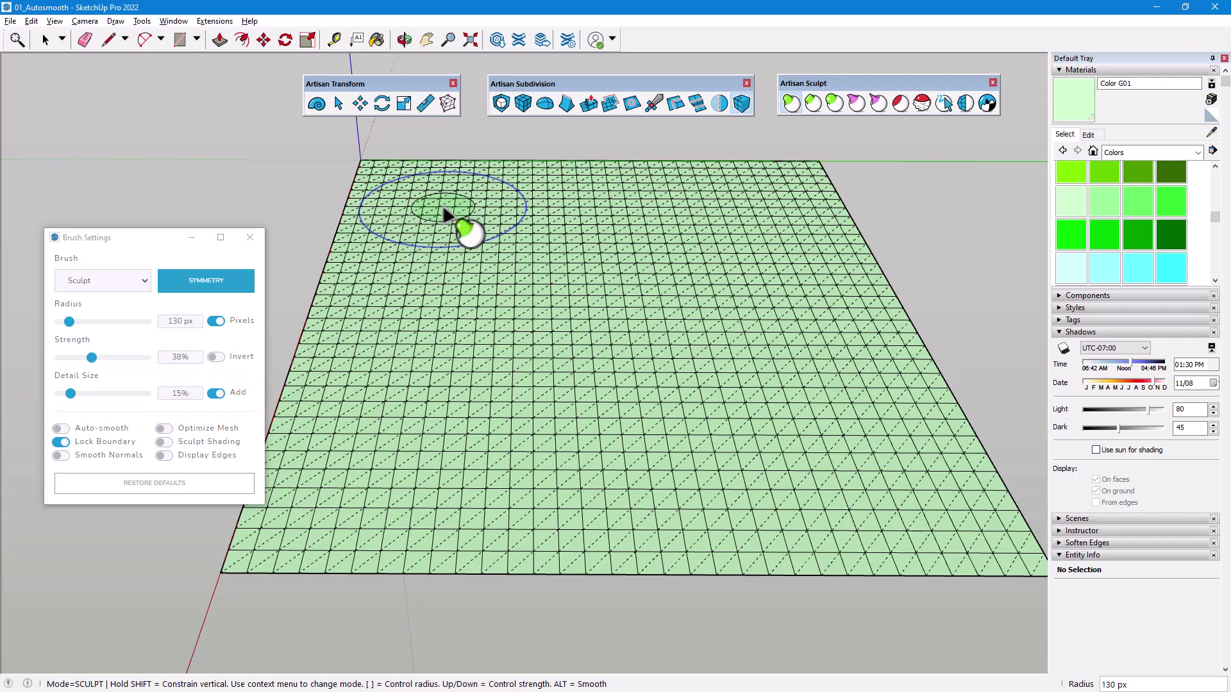
# Sculpt ridges and a bulge into the green mesh, turning Optimize Mesh on partway through.
pyautogui.moveTo(453, 210)
pyautogui.mouseDown()
pyautogui.moveTo(405, 236)
pyautogui.moveTo(518, 351)
pyautogui.moveTo(513, 400)
pyautogui.moveTo(433, 449)
pyautogui.moveTo(392, 447)
pyautogui.mouseUp()
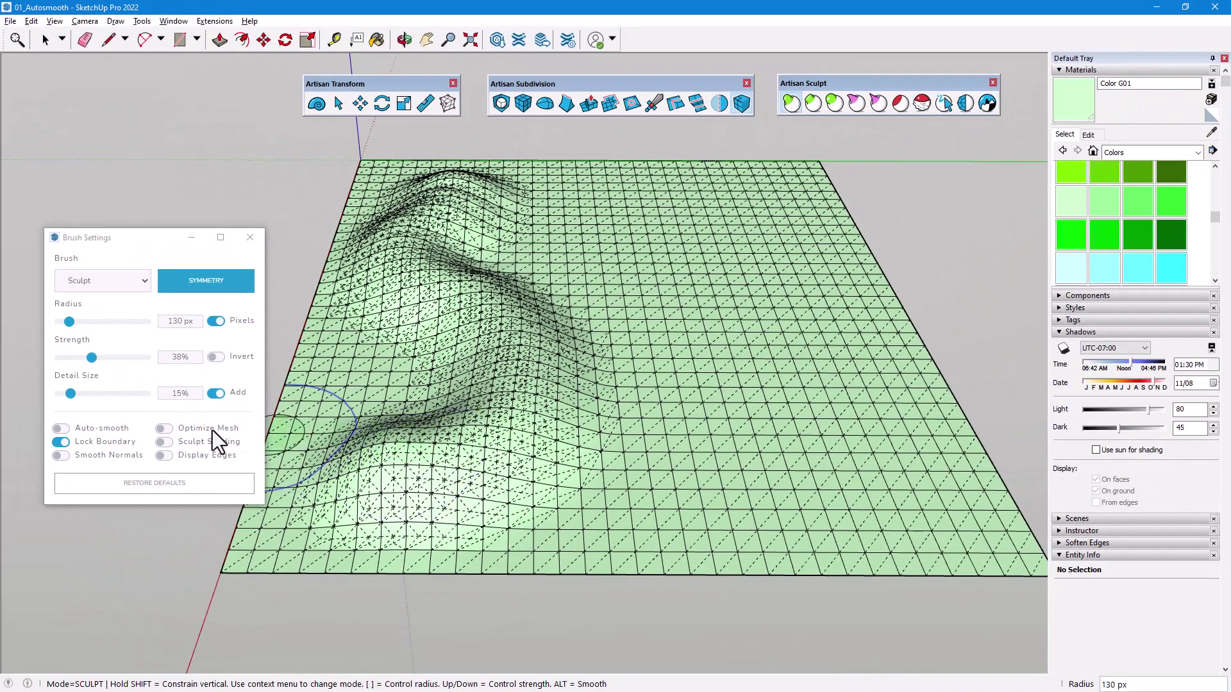
pyautogui.click(169, 430)
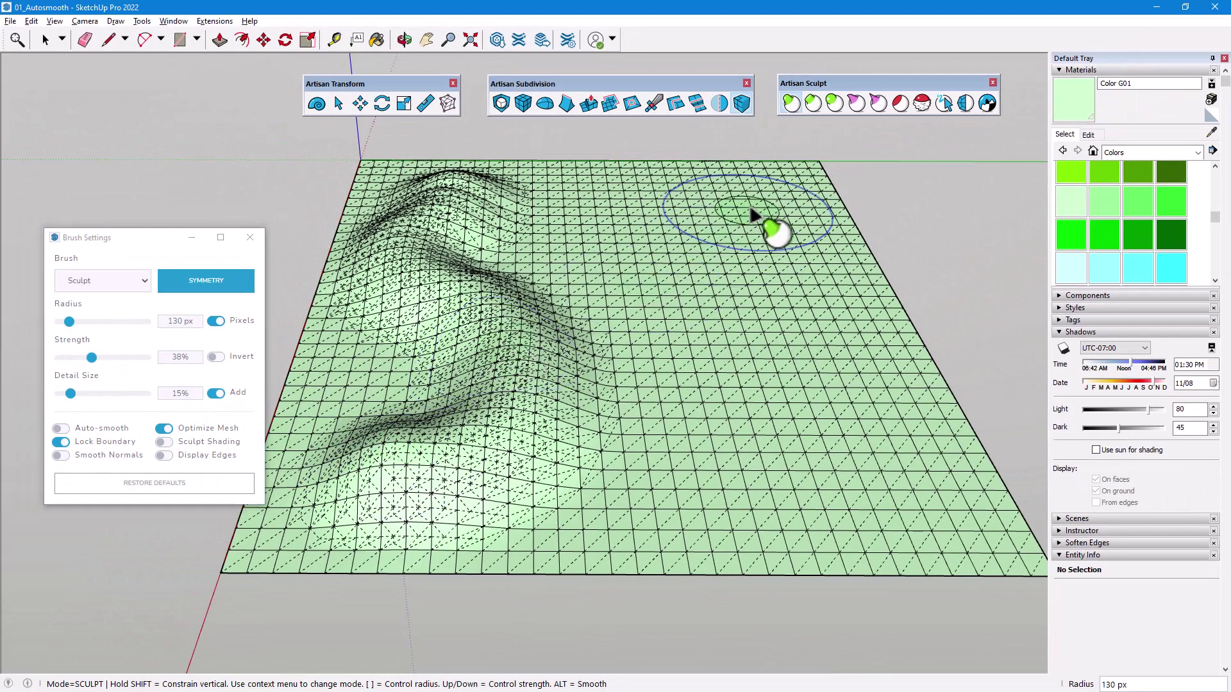
pyautogui.moveTo(761, 204)
pyautogui.mouseDown()
pyautogui.moveTo(717, 238)
pyautogui.moveTo(813, 333)
pyautogui.moveTo(802, 398)
pyautogui.moveTo(820, 419)
pyautogui.moveTo(751, 445)
pyautogui.mouseUp()
pyautogui.moveTo(828, 360)
pyautogui.mouseDown()
pyautogui.moveTo(809, 370)
pyautogui.moveTo(840, 593)
pyautogui.mouseUp()
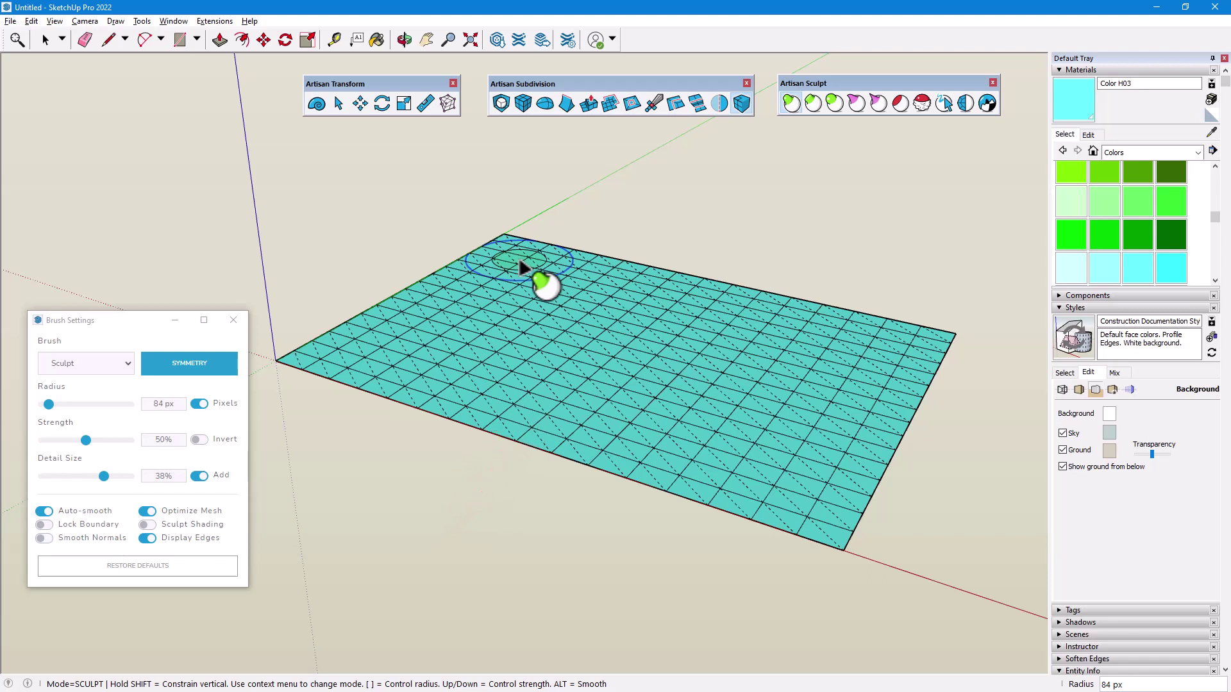
# Undo the first sculpt, enable Lock Boundary, and sculpt wavy ridges across the cyan mesh.
pyautogui.moveTo(521, 268)
pyautogui.mouseDown()
pyautogui.moveTo(461, 261)
pyautogui.moveTo(416, 279)
pyautogui.moveTo(404, 349)
pyautogui.moveTo(439, 405)
pyautogui.moveTo(641, 388)
pyautogui.moveTo(755, 455)
pyautogui.moveTo(835, 475)
pyautogui.moveTo(927, 376)
pyautogui.moveTo(937, 401)
pyautogui.mouseUp()
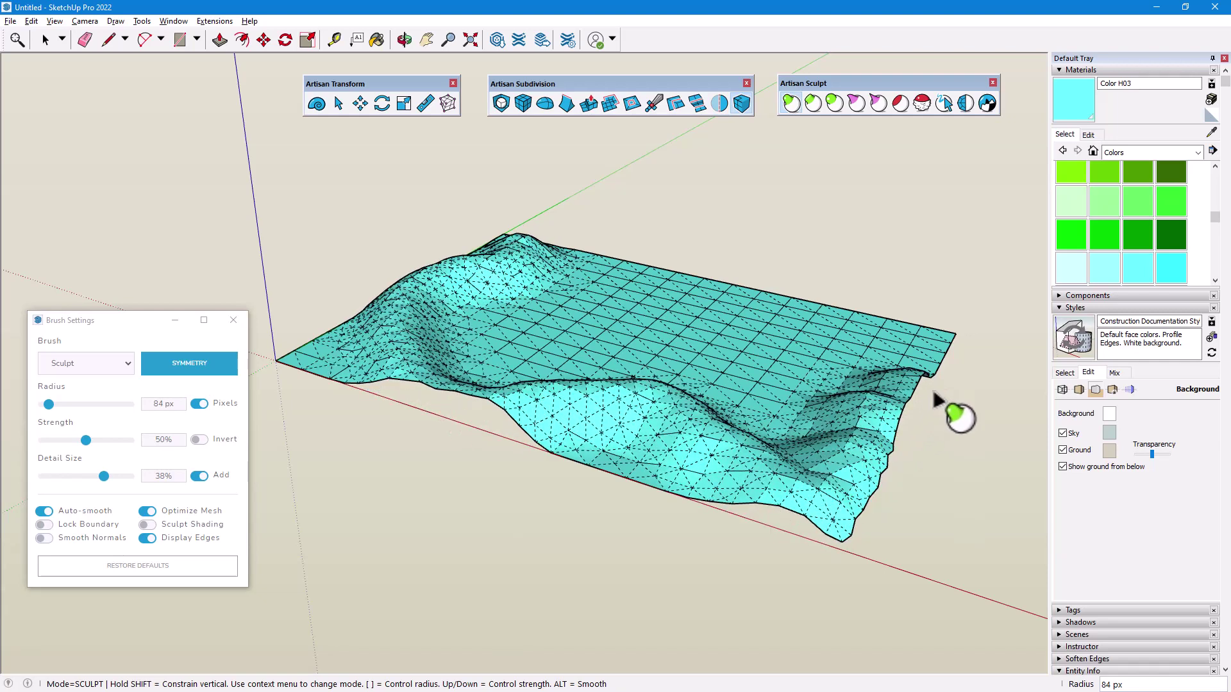
pyautogui.hotkey('ctrl', 'z')
pyautogui.click(43, 524)
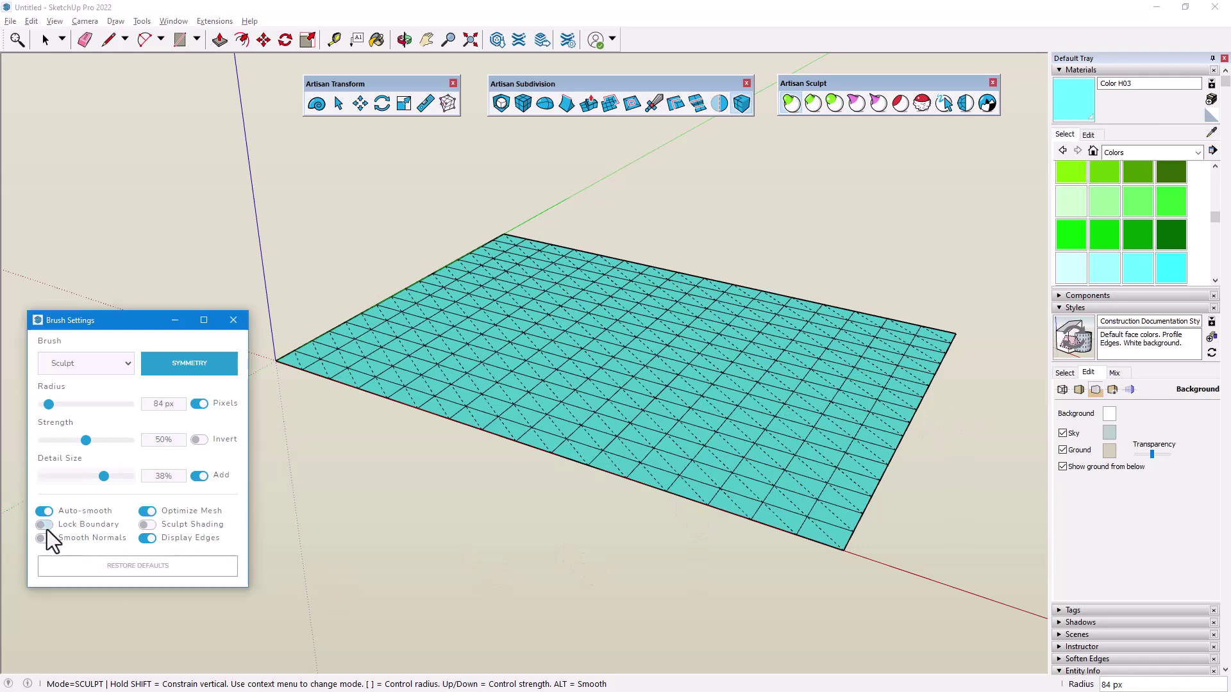
pyautogui.moveTo(511, 274)
pyautogui.mouseDown()
pyautogui.moveTo(484, 347)
pyautogui.moveTo(526, 410)
pyautogui.moveTo(628, 407)
pyautogui.moveTo(760, 346)
pyautogui.moveTo(822, 353)
pyautogui.moveTo(887, 489)
pyautogui.mouseUp()
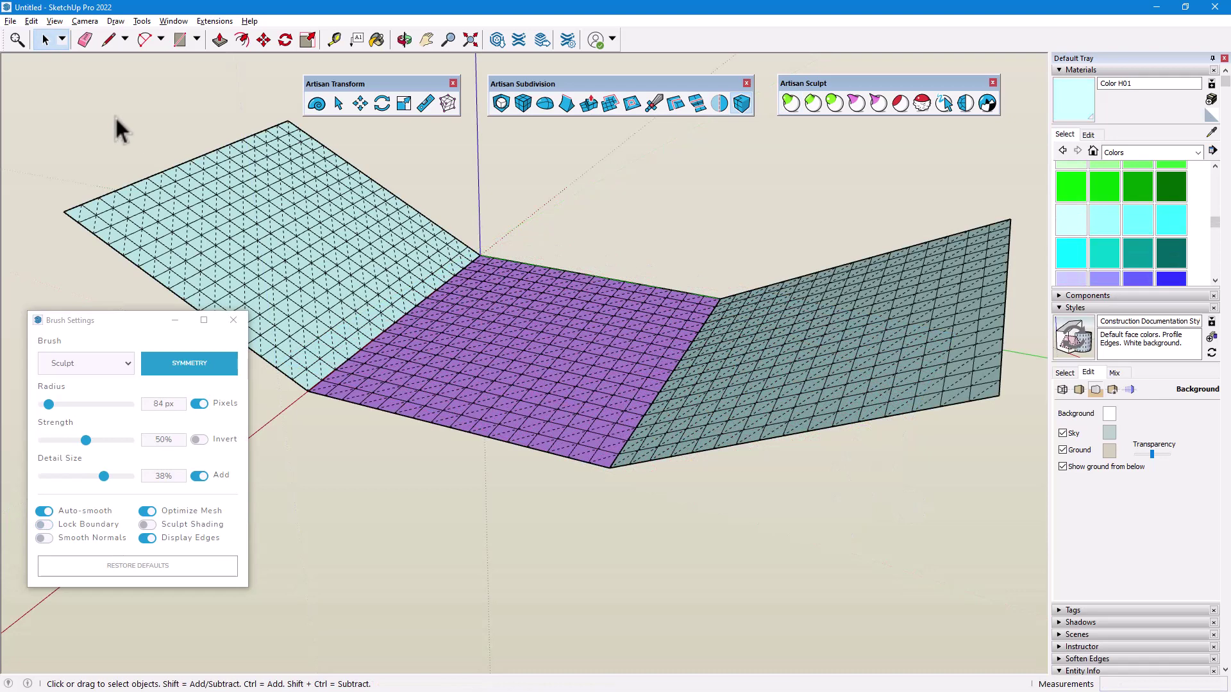
# Check the three panels by selecting each, then open the purple middle panel for editing.
pyautogui.click(283, 238)
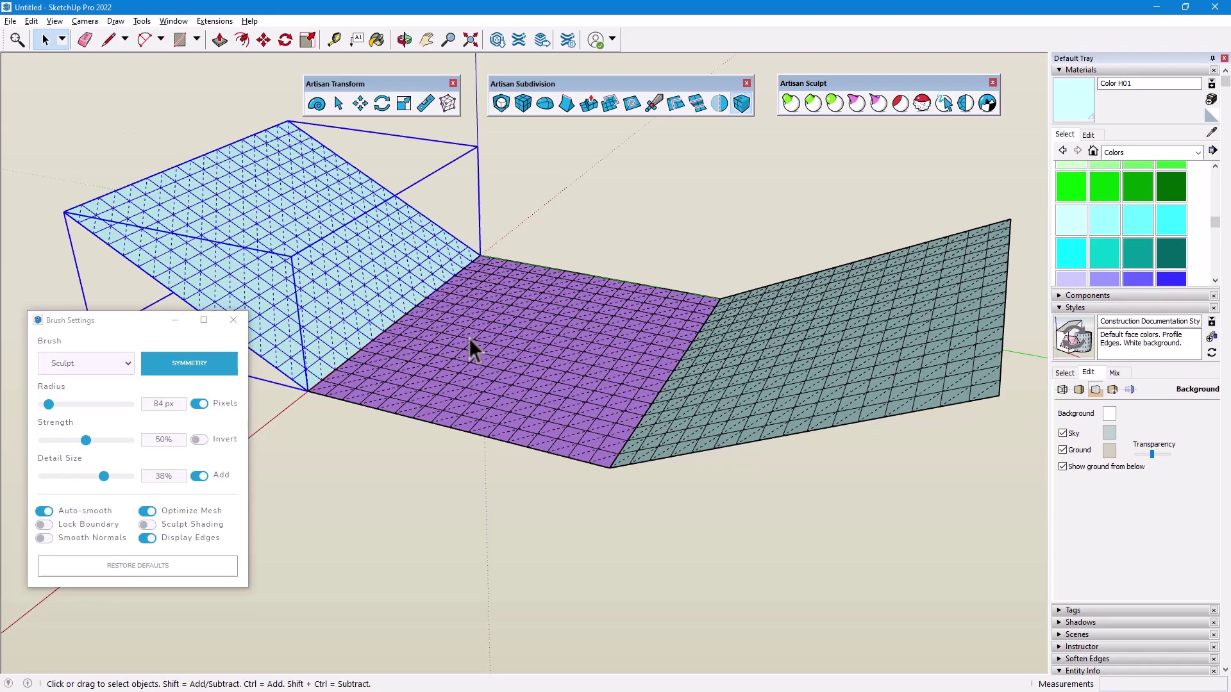
pyautogui.click(469, 341)
pyautogui.click(714, 356)
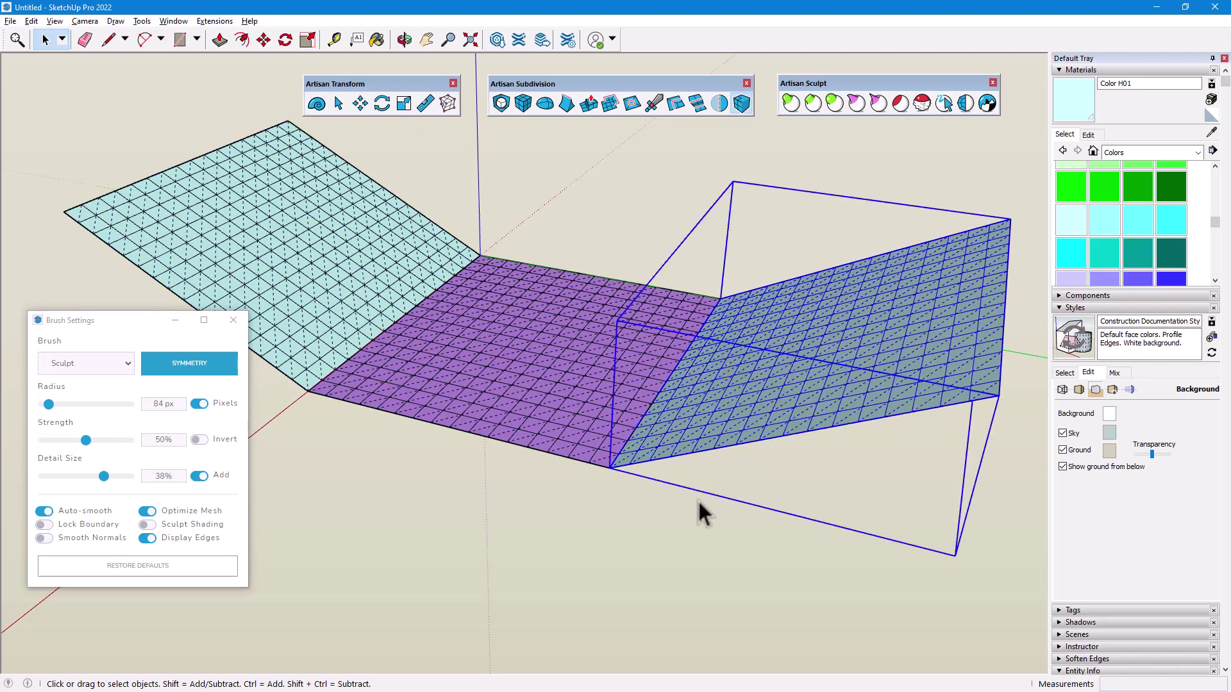
pyautogui.click(638, 548)
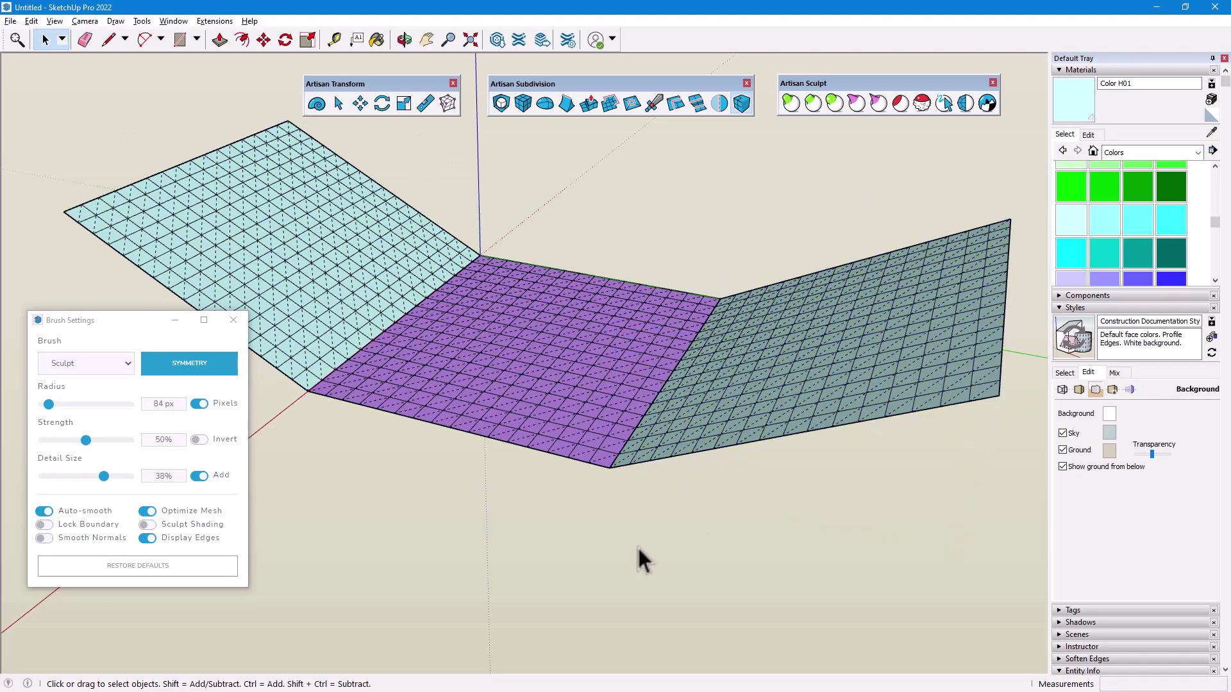
pyautogui.doubleClick(540, 356)
# Undo a first Sculpt stroke, enable Lock Boundary, and raise a ridge on the purple mesh.
pyautogui.click(791, 102)
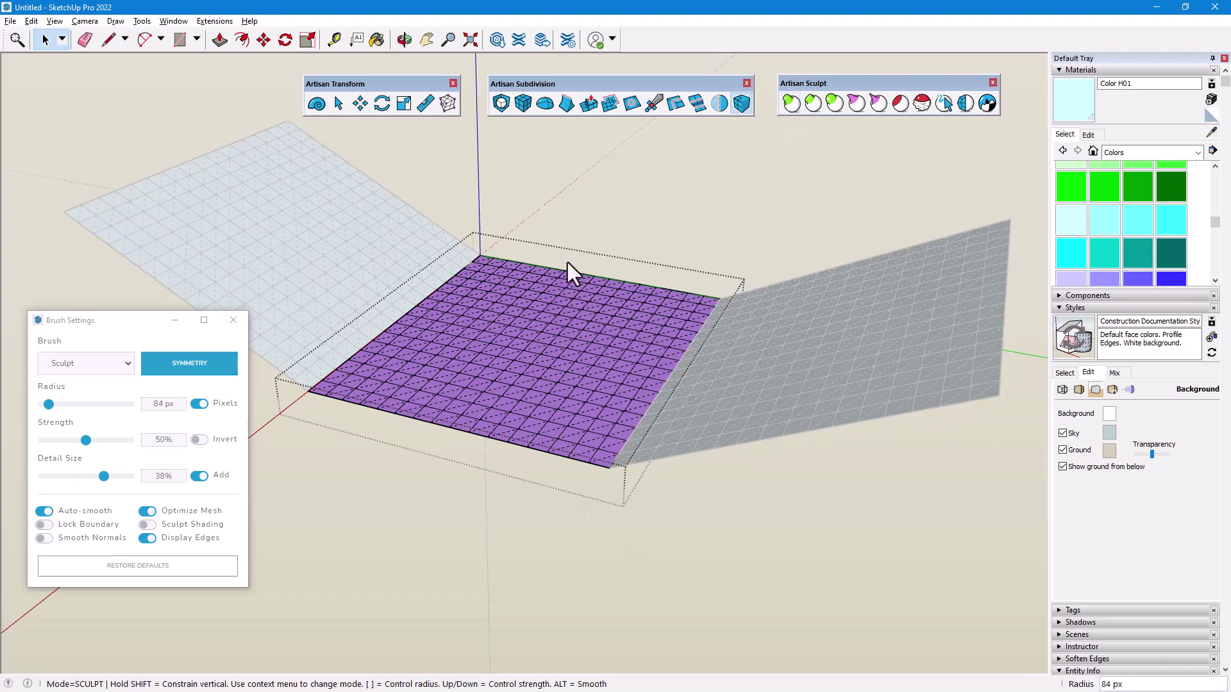
pyautogui.moveTo(454, 301)
pyautogui.mouseDown()
pyautogui.moveTo(404, 318)
pyautogui.moveTo(396, 367)
pyautogui.moveTo(431, 385)
pyautogui.moveTo(498, 389)
pyautogui.moveTo(519, 406)
pyautogui.moveTo(596, 374)
pyautogui.moveTo(656, 378)
pyautogui.mouseUp()
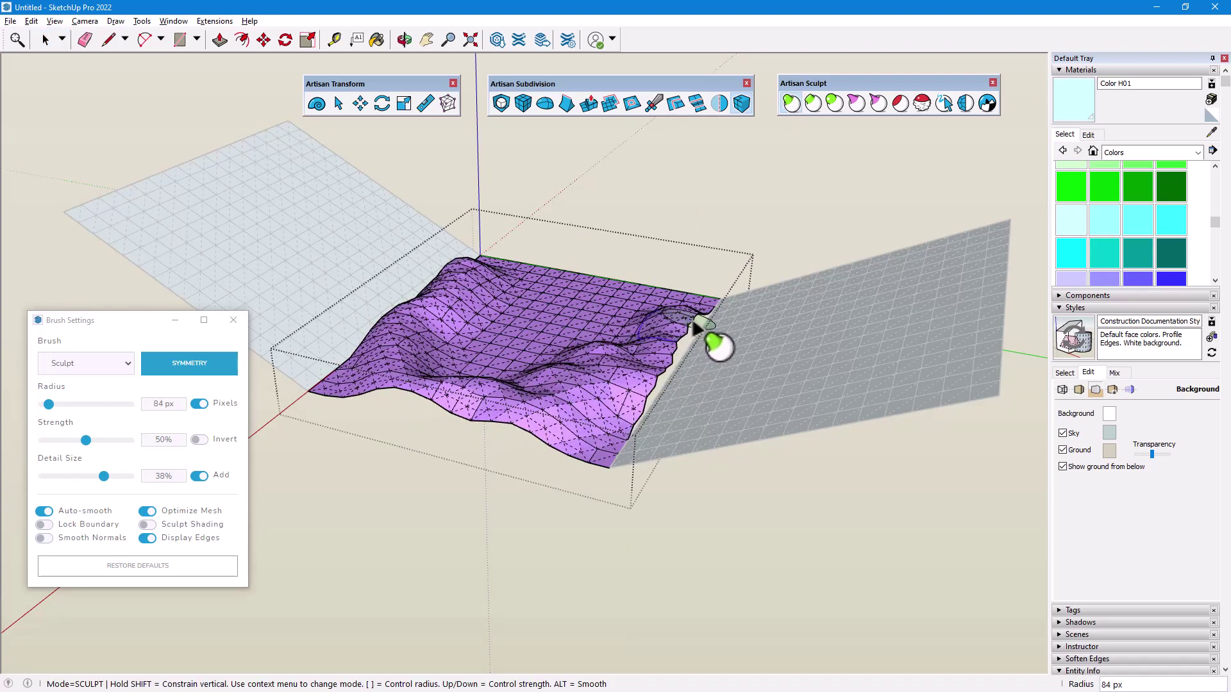
pyautogui.hotkey('ctrl', 'z')
pyautogui.click(44, 525)
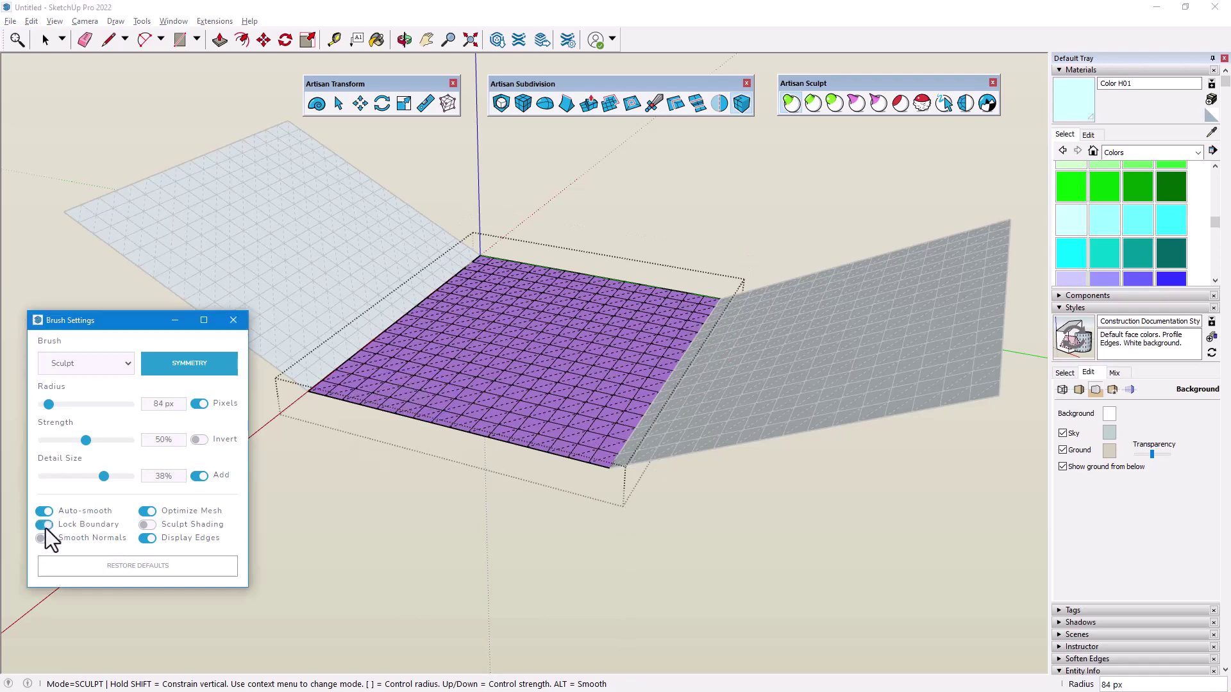
pyautogui.moveTo(440, 292)
pyautogui.mouseDown()
pyautogui.moveTo(410, 324)
pyautogui.moveTo(471, 391)
pyautogui.moveTo(624, 355)
pyautogui.moveTo(700, 314)
pyautogui.moveTo(745, 415)
pyautogui.mouseUp()
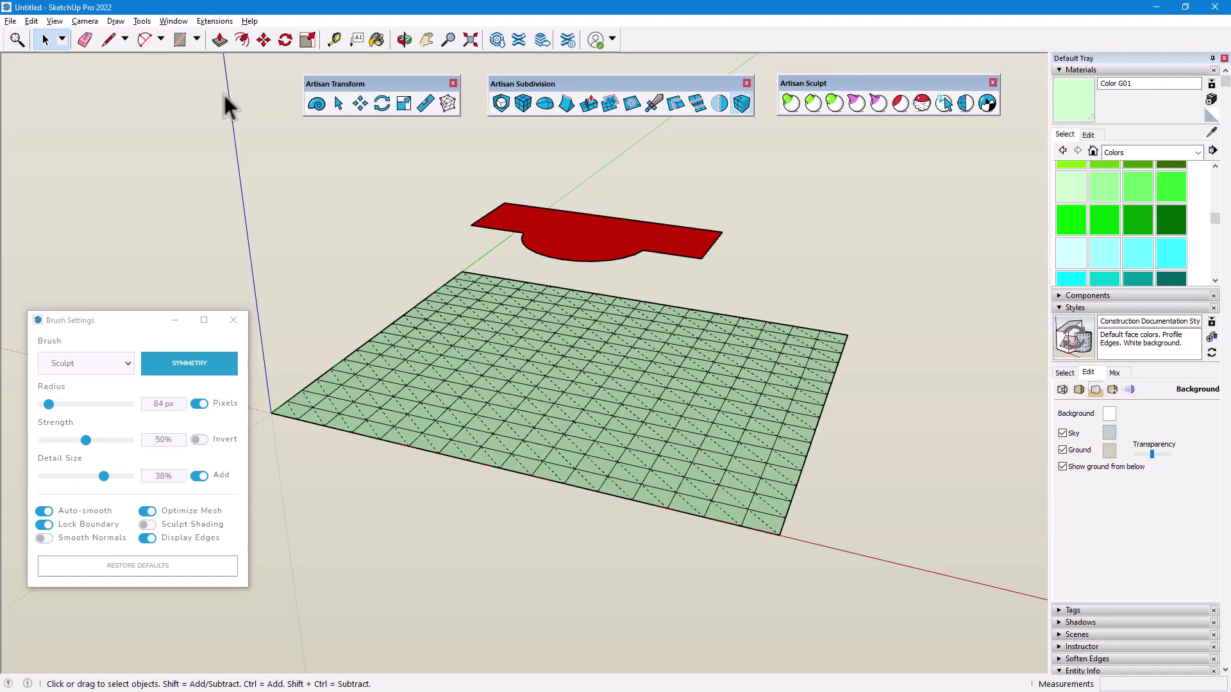
# Stamp the red notched face into the green mesh using Tools > Sandbox > Stamp.
pyautogui.click(142, 21)
pyautogui.moveTo(247, 374)
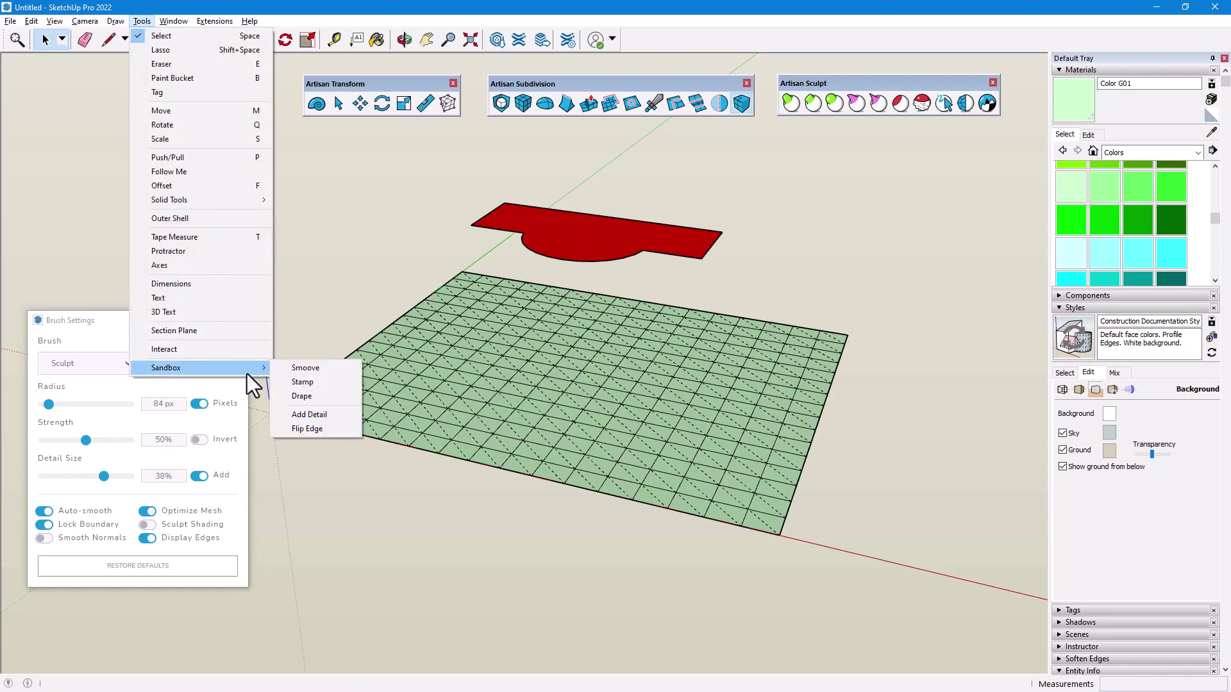
pyautogui.click(319, 384)
pyautogui.click(563, 250)
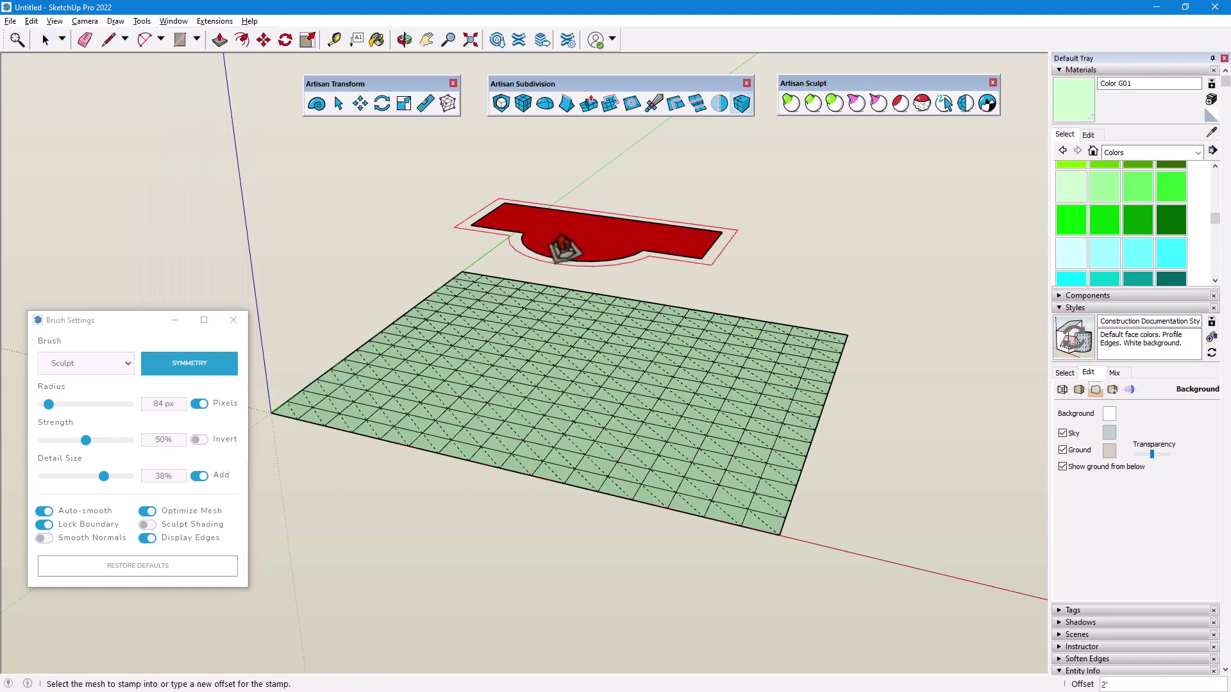
pyautogui.click(579, 346)
pyautogui.click(597, 305)
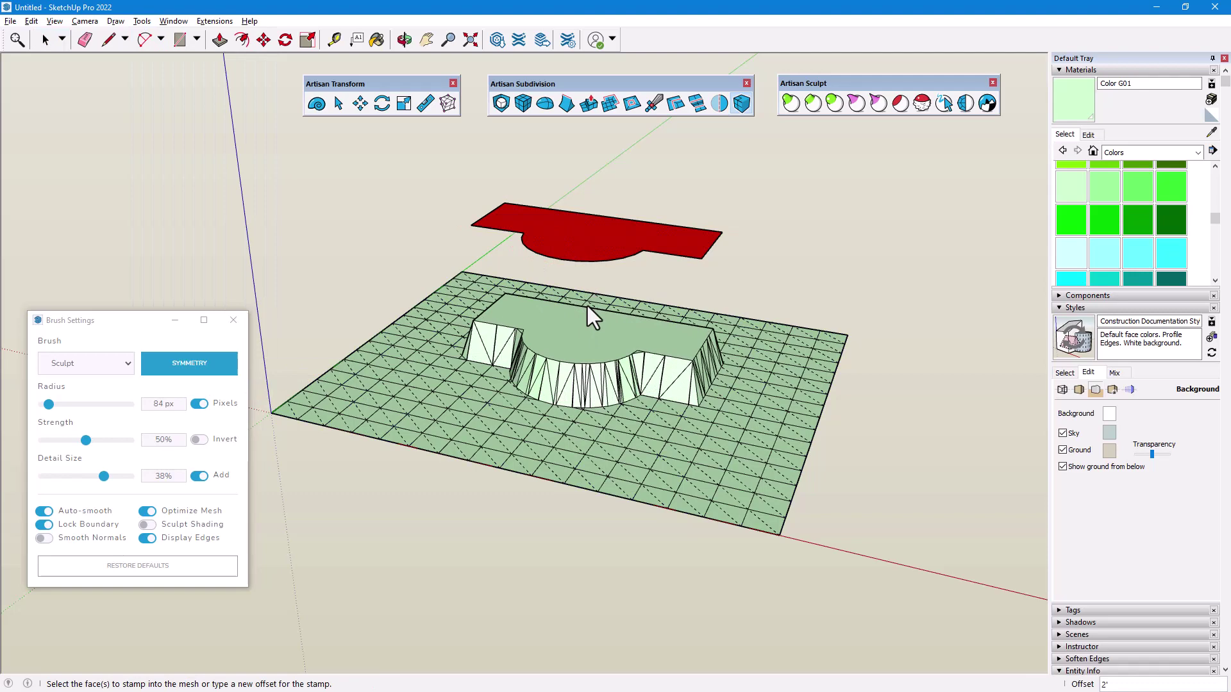
pyautogui.moveTo(588, 313); pyautogui.dragTo(715, 343, button='middle')
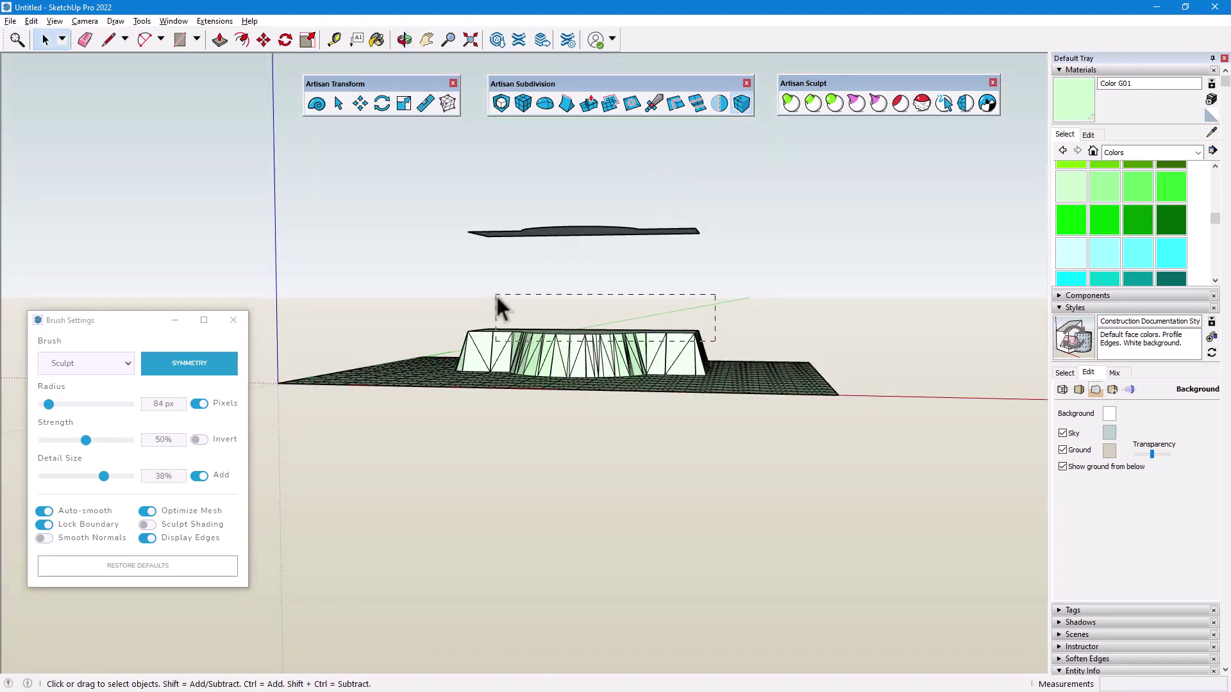
# Make the stamped grid mesh geometry into a group.
pyautogui.moveTo(497, 295); pyautogui.dragTo(497, 297)
pyautogui.rightClick(542, 353)
pyautogui.click(587, 440)
pyautogui.moveTo(613, 275); pyautogui.dragTo(564, 420, button='middle')
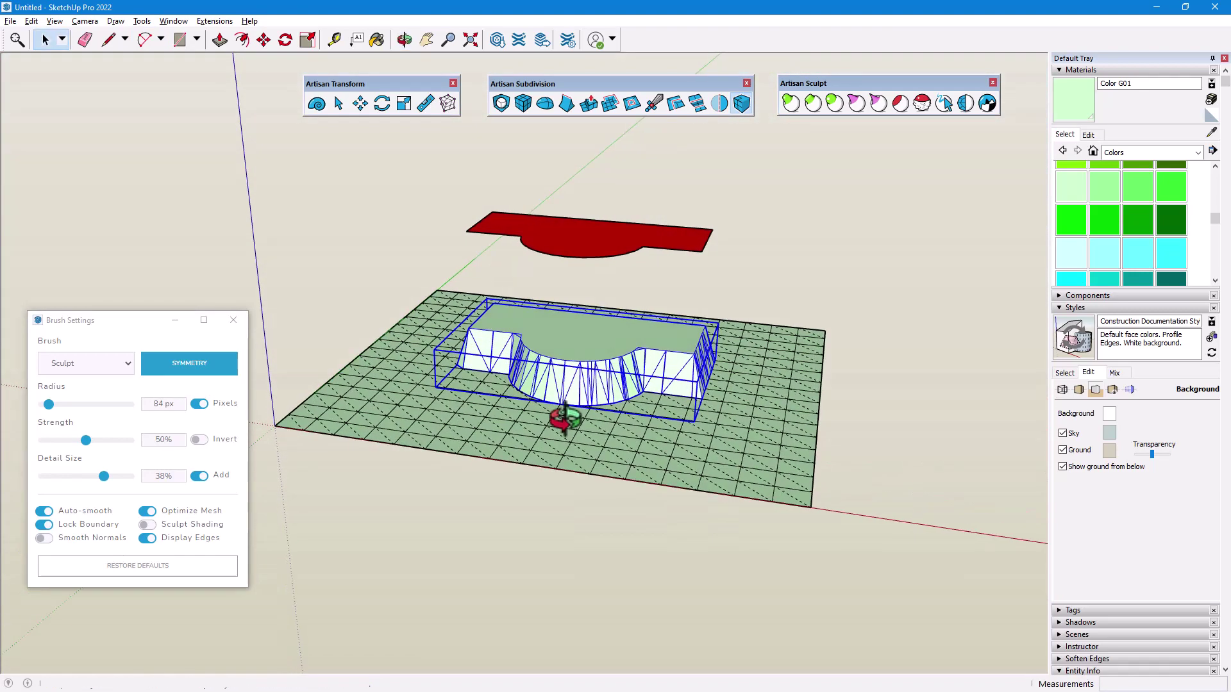
pyautogui.tripleClick(715, 441)
pyautogui.rightClick(715, 441)
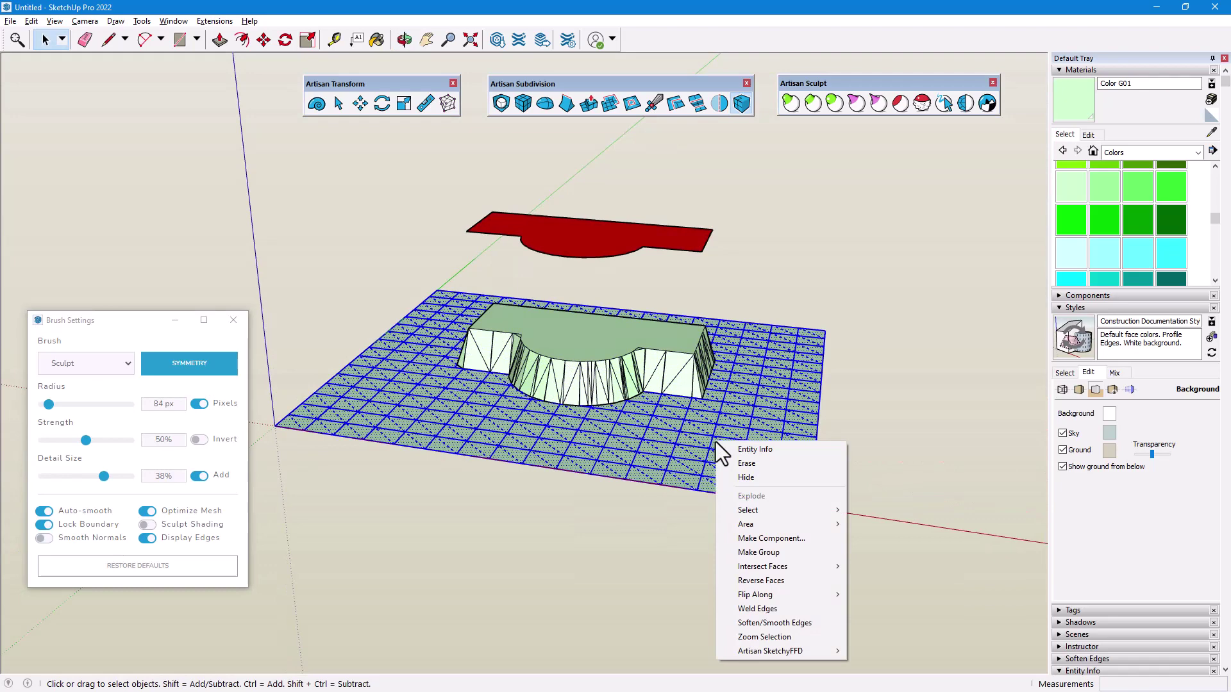
pyautogui.click(770, 553)
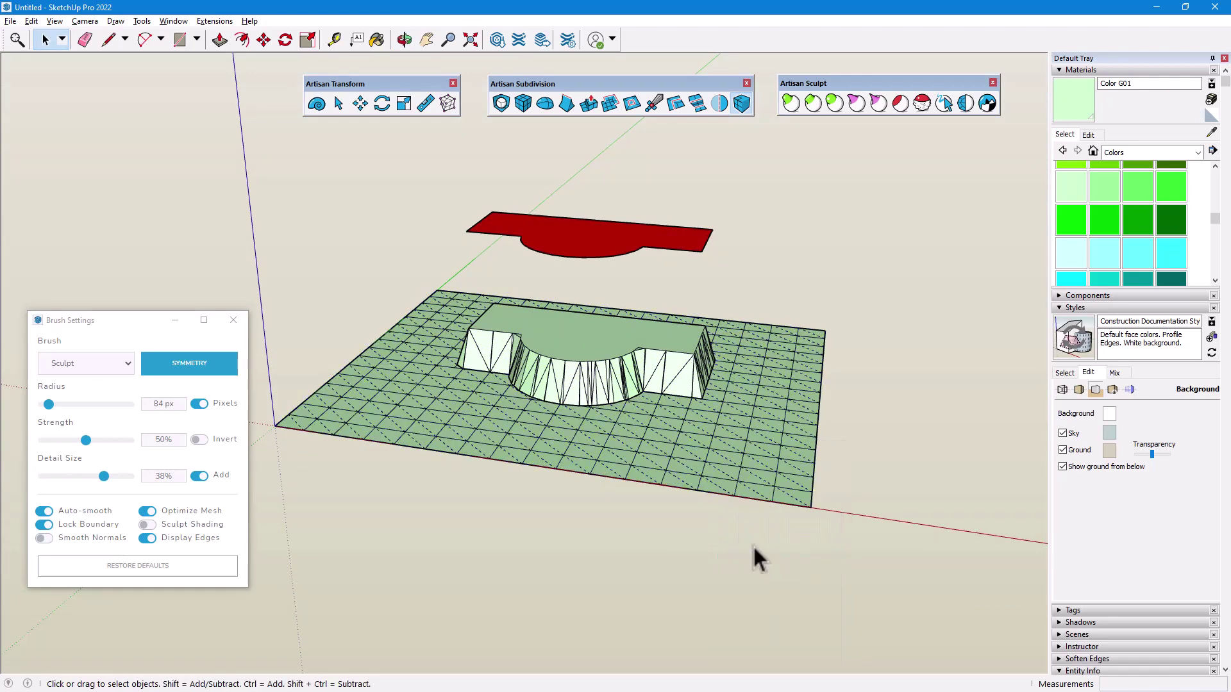
# Inside the grid group, carve a trench around the raised block with the Sculpt brush.
pyautogui.doubleClick(616, 461)
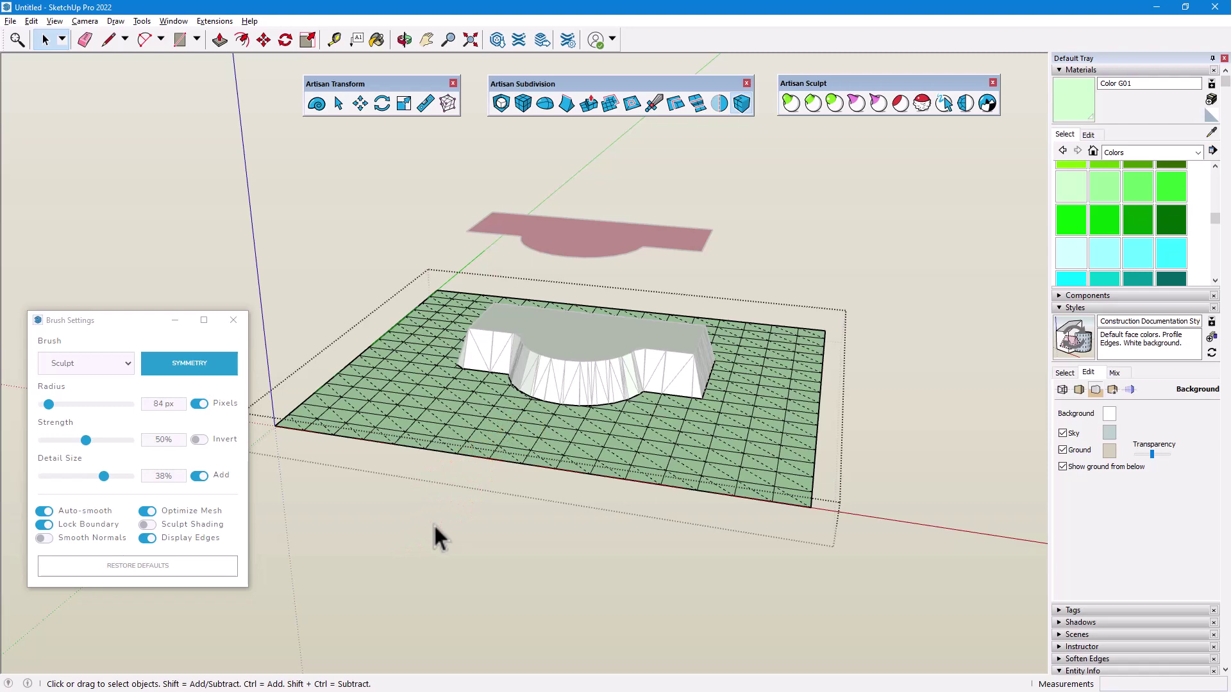
pyautogui.scroll(3, 452, 506)
pyautogui.click(790, 102)
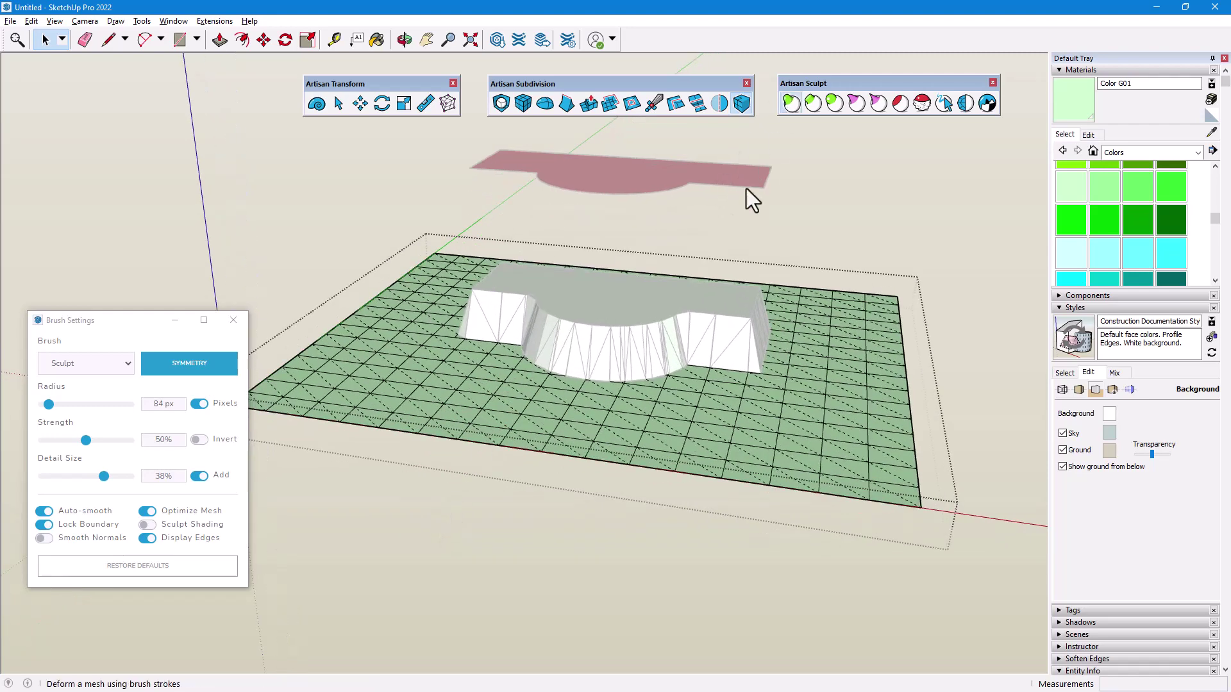
pyautogui.moveTo(506, 384)
pyautogui.keyDown('ctrl'); pyautogui.mouseDown()
pyautogui.moveTo(470, 349)
pyautogui.moveTo(619, 395)
pyautogui.moveTo(676, 373)
pyautogui.moveTo(756, 373)
pyautogui.mouseUp(); pyautogui.keyUp('ctrl')
# Sculpt a wavy ridge along the grid's right-front edge.
pyautogui.moveTo(757, 373)
pyautogui.mouseDown(button='middle')
pyautogui.moveTo(384, 398)
pyautogui.moveTo(521, 563)
pyautogui.mouseUp(button='middle')
pyautogui.moveTo(743, 382); pyautogui.dragTo(665, 566, button='middle')
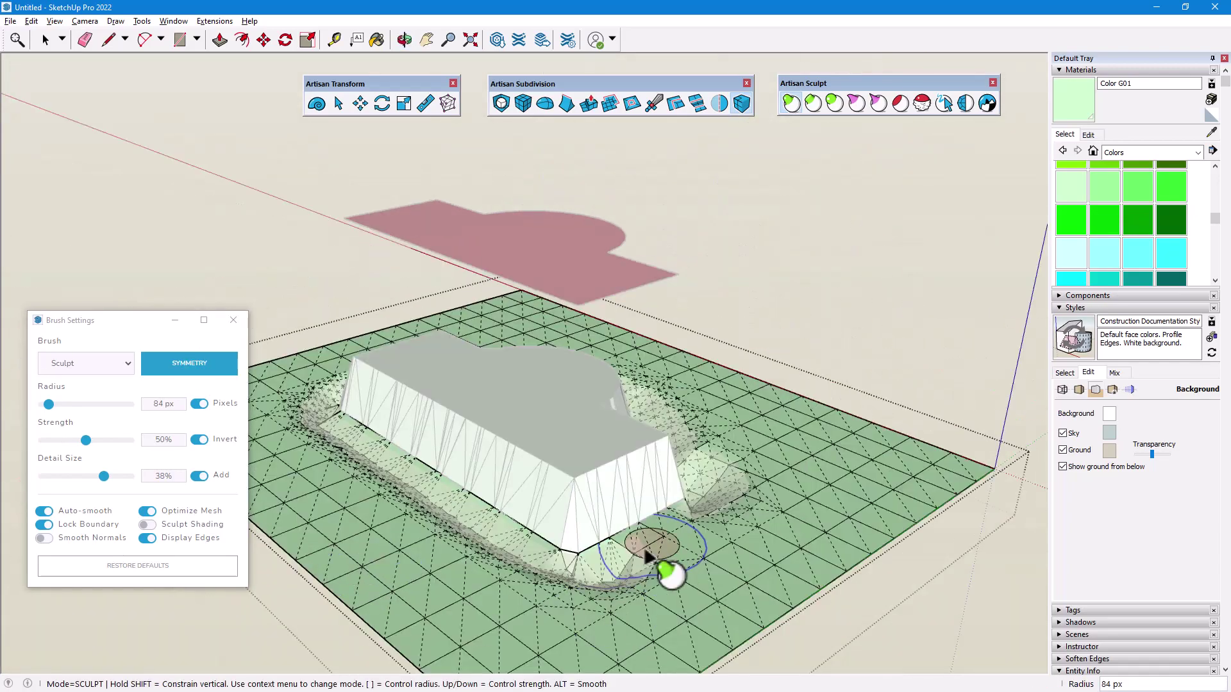
pyautogui.moveTo(637, 440)
pyautogui.mouseDown(button='middle')
pyautogui.moveTo(508, 371)
pyautogui.moveTo(519, 567)
pyautogui.moveTo(660, 530)
pyautogui.mouseUp(button='middle')
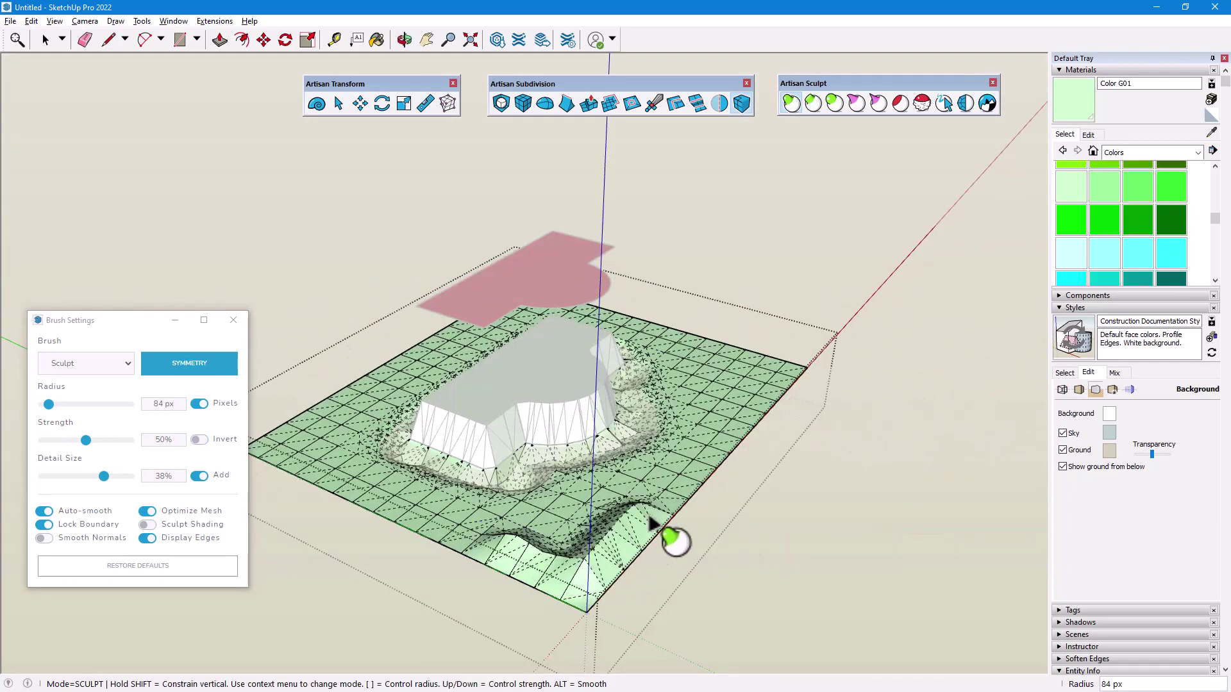
pyautogui.moveTo(660, 530)
pyautogui.mouseDown()
pyautogui.moveTo(746, 355)
pyautogui.moveTo(593, 306)
pyautogui.moveTo(673, 357)
pyautogui.moveTo(617, 326)
pyautogui.moveTo(543, 328)
pyautogui.moveTo(324, 389)
pyautogui.moveTo(305, 446)
pyautogui.moveTo(413, 524)
pyautogui.mouseUp()
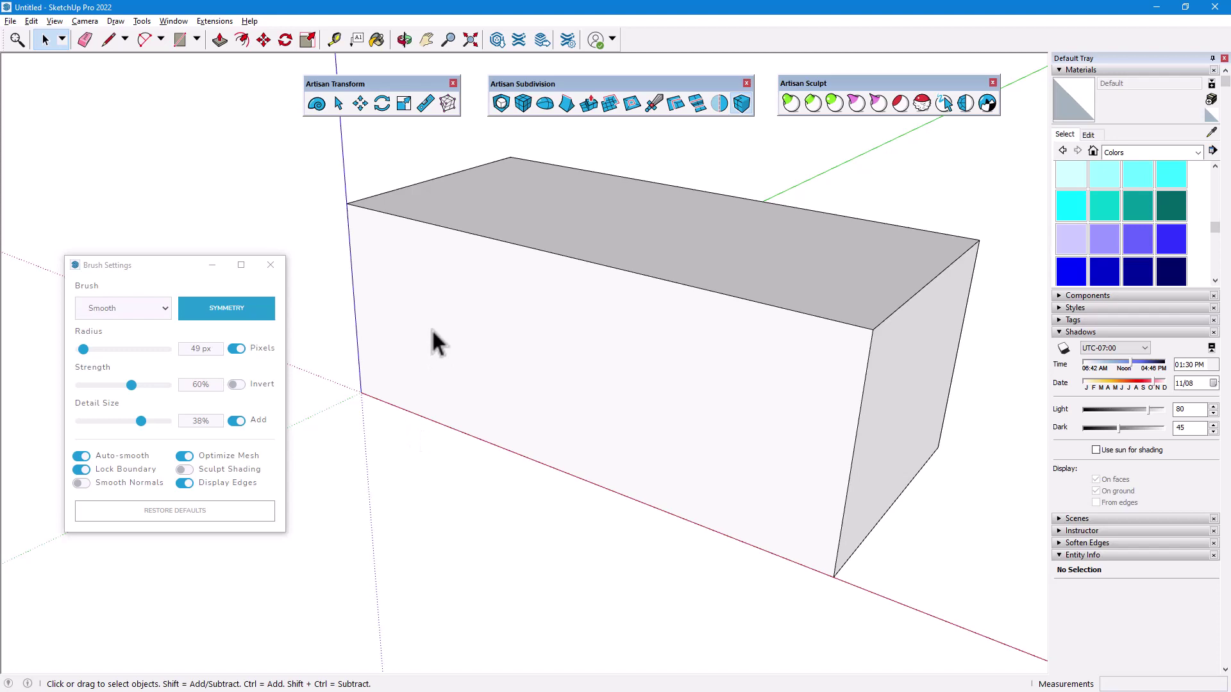
# Apply Catmull-Clark Subdivision twice to turn the box into a 768-face ellipsoid.
pyautogui.tripleClick(431, 328)
pyautogui.click(500, 104)
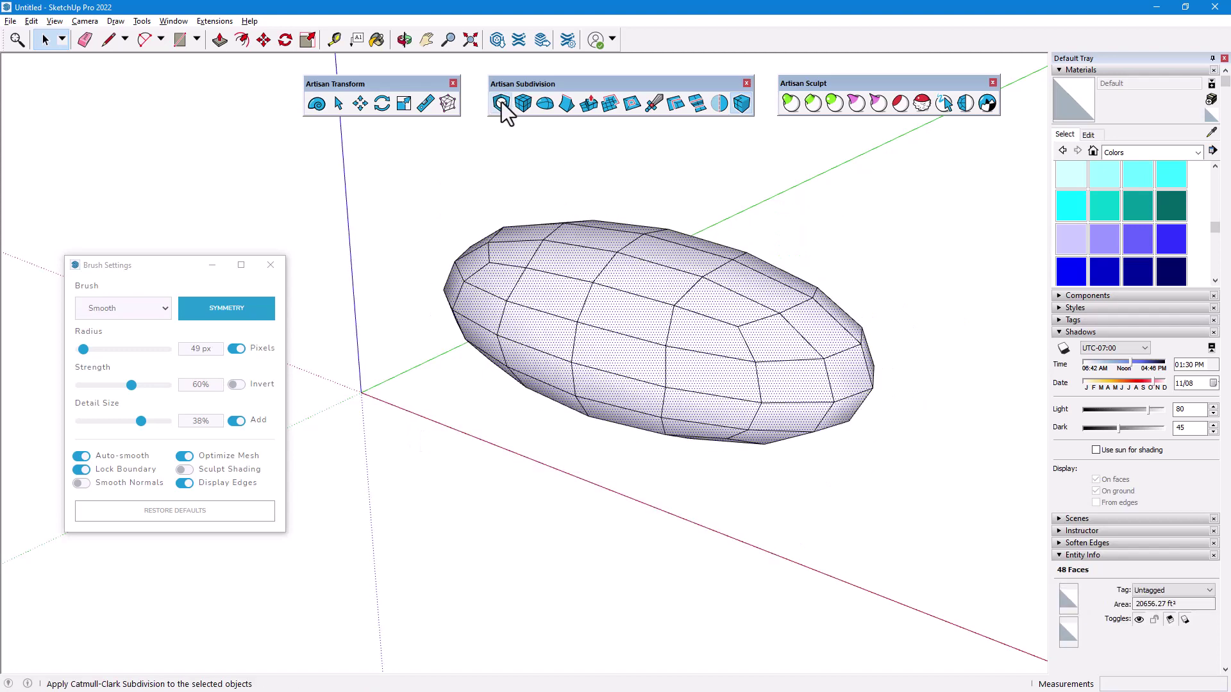
pyautogui.click(502, 104)
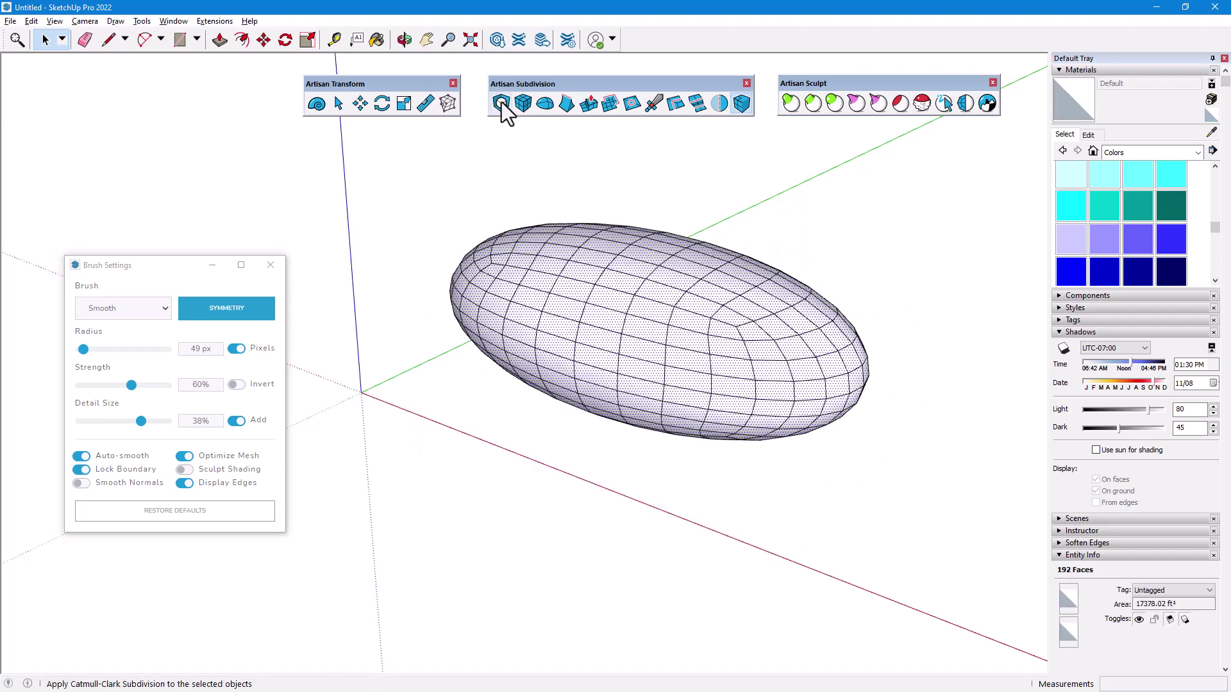
pyautogui.click(531, 161)
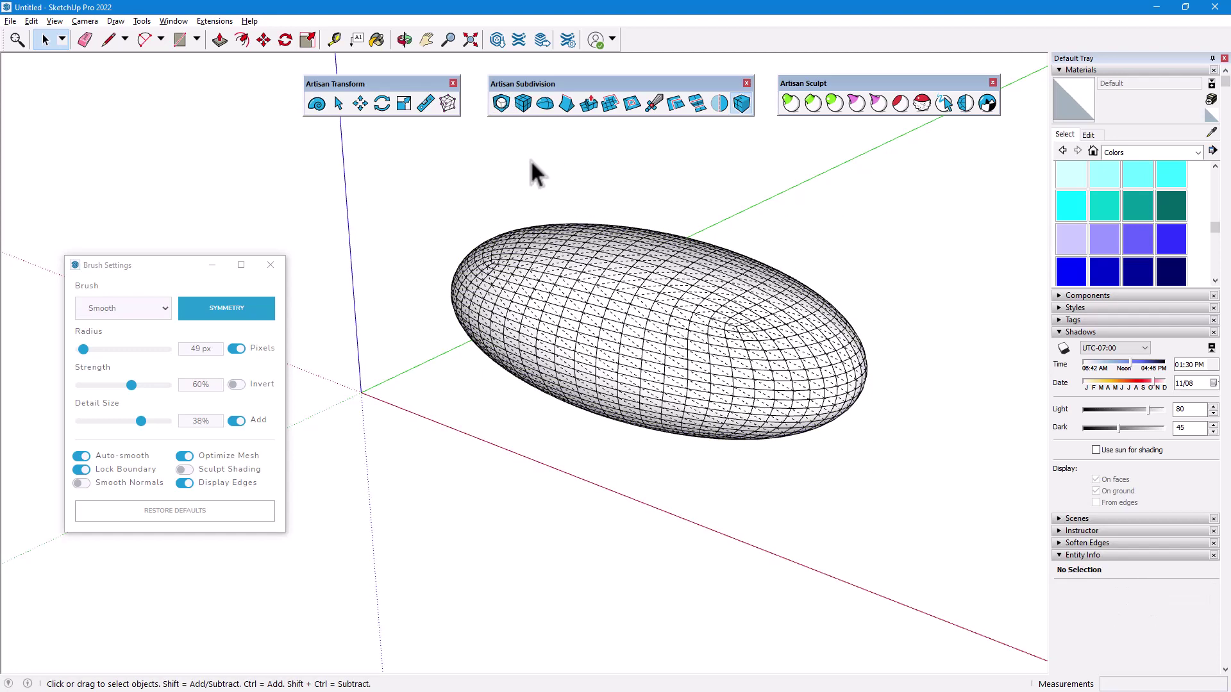
# Paint-select a band of faces across the ellipsoid with the Select brush.
pyautogui.click(944, 102)
pyautogui.moveTo(667, 269)
pyautogui.mouseDown(button='middle')
pyautogui.moveTo(610, 638)
pyautogui.moveTo(667, 340)
pyautogui.mouseUp(button='middle')
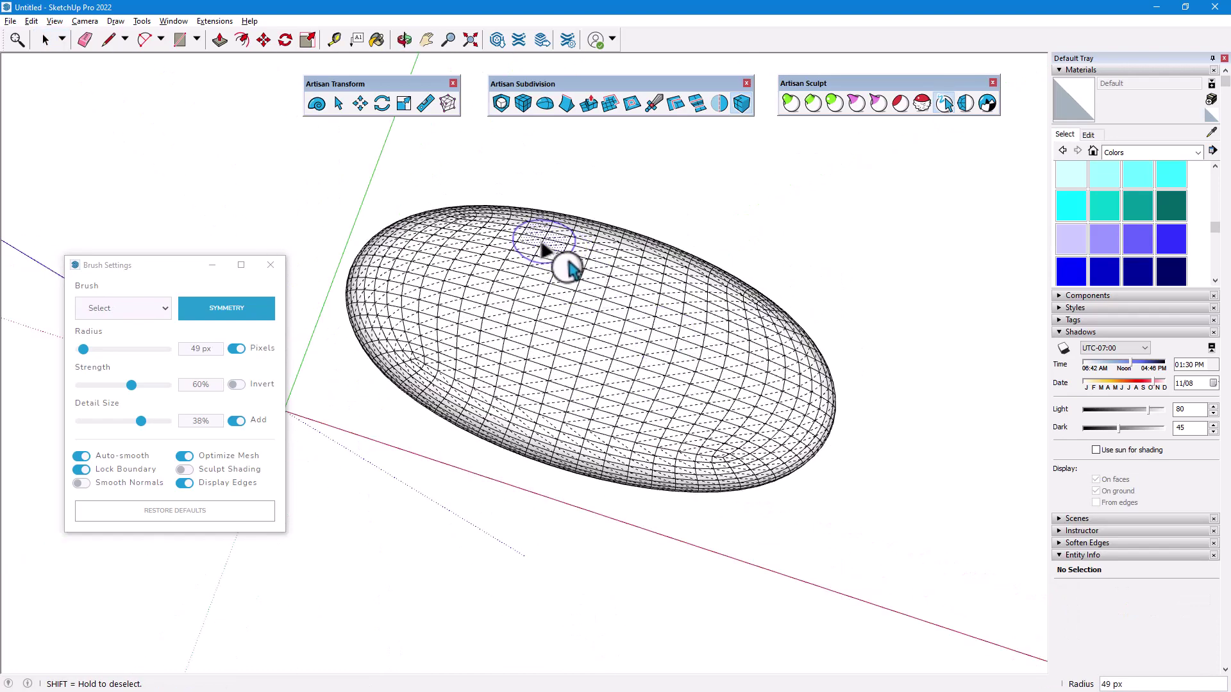
pyautogui.moveTo(545, 256)
pyautogui.mouseDown()
pyautogui.moveTo(521, 338)
pyautogui.moveTo(532, 387)
pyautogui.moveTo(641, 421)
pyautogui.moveTo(806, 426)
pyautogui.moveTo(783, 366)
pyautogui.moveTo(588, 262)
pyautogui.moveTo(570, 371)
pyautogui.moveTo(744, 403)
pyautogui.moveTo(671, 339)
pyautogui.moveTo(579, 287)
pyautogui.moveTo(608, 345)
pyautogui.moveTo(661, 354)
pyautogui.mouseUp()
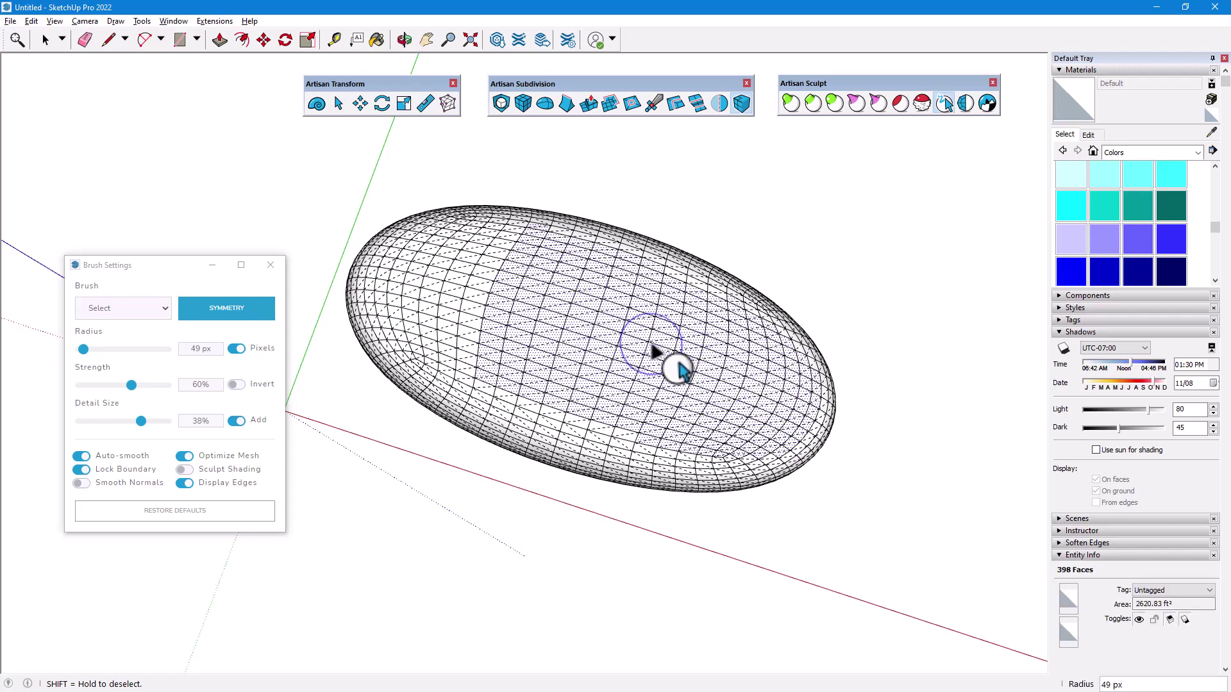
pyautogui.rightClick(653, 346)
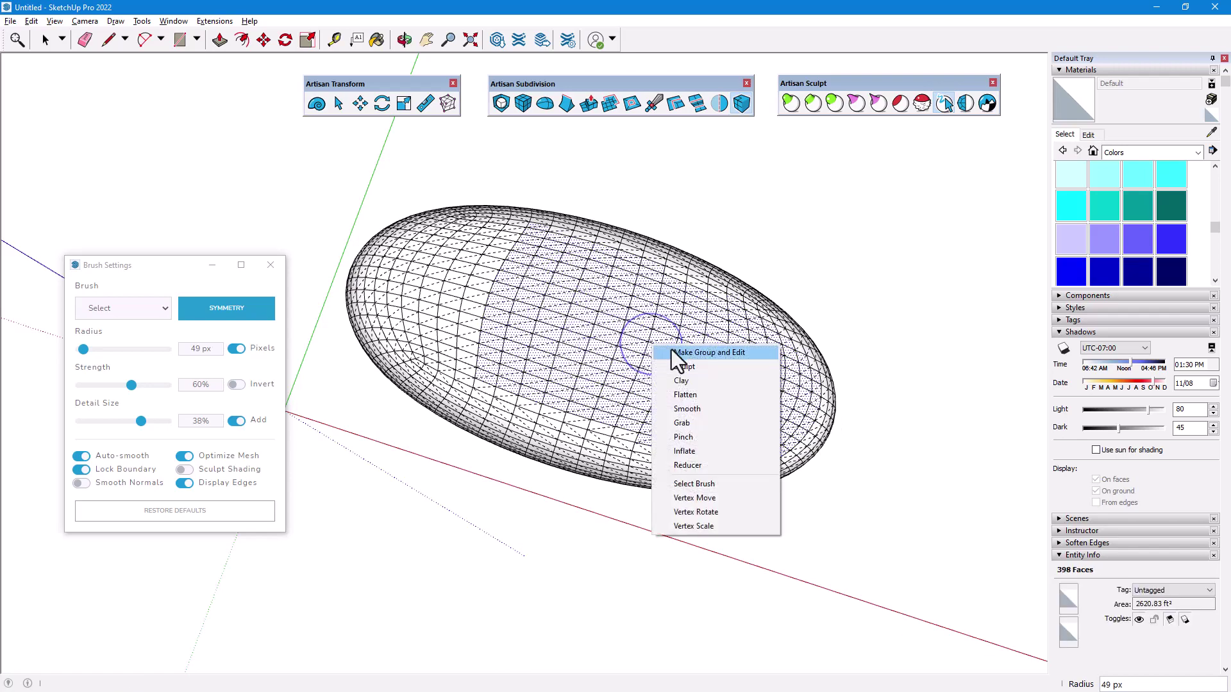
# Group the painted faces and carve a wide hollow with a 73 px inverted Sculpt brush.
pyautogui.click(671, 352)
pyautogui.moveTo(750, 448); pyautogui.dragTo(537, 216, button='middle')
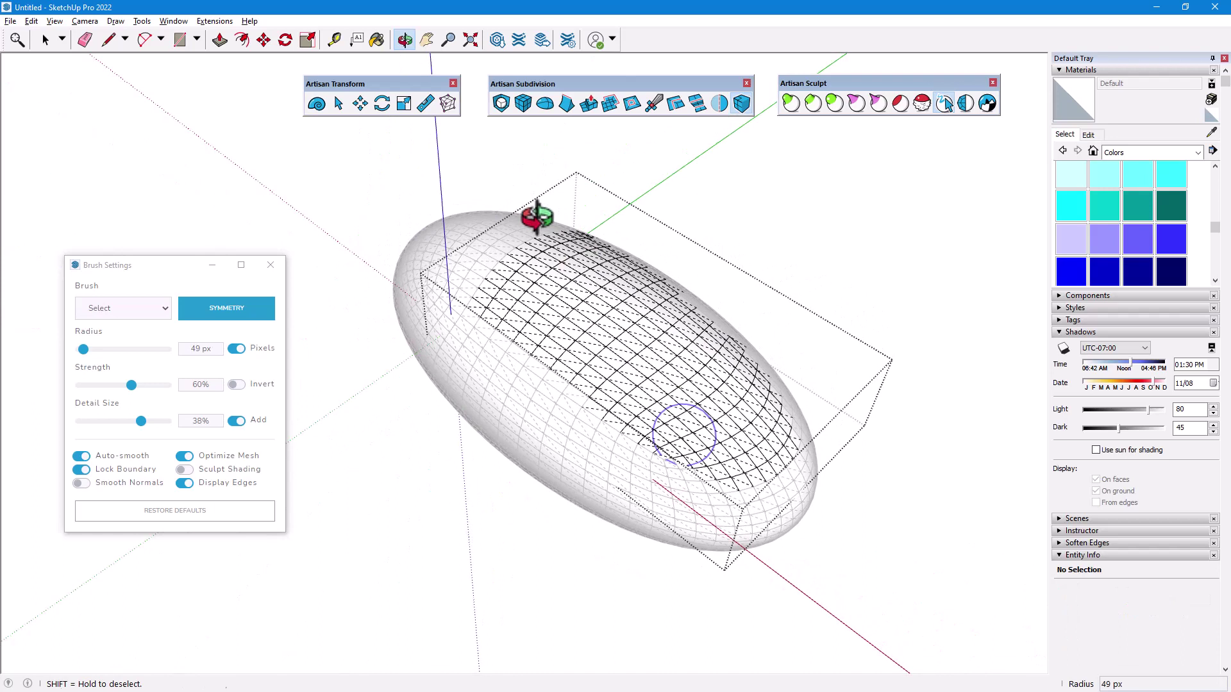
pyautogui.click(791, 104)
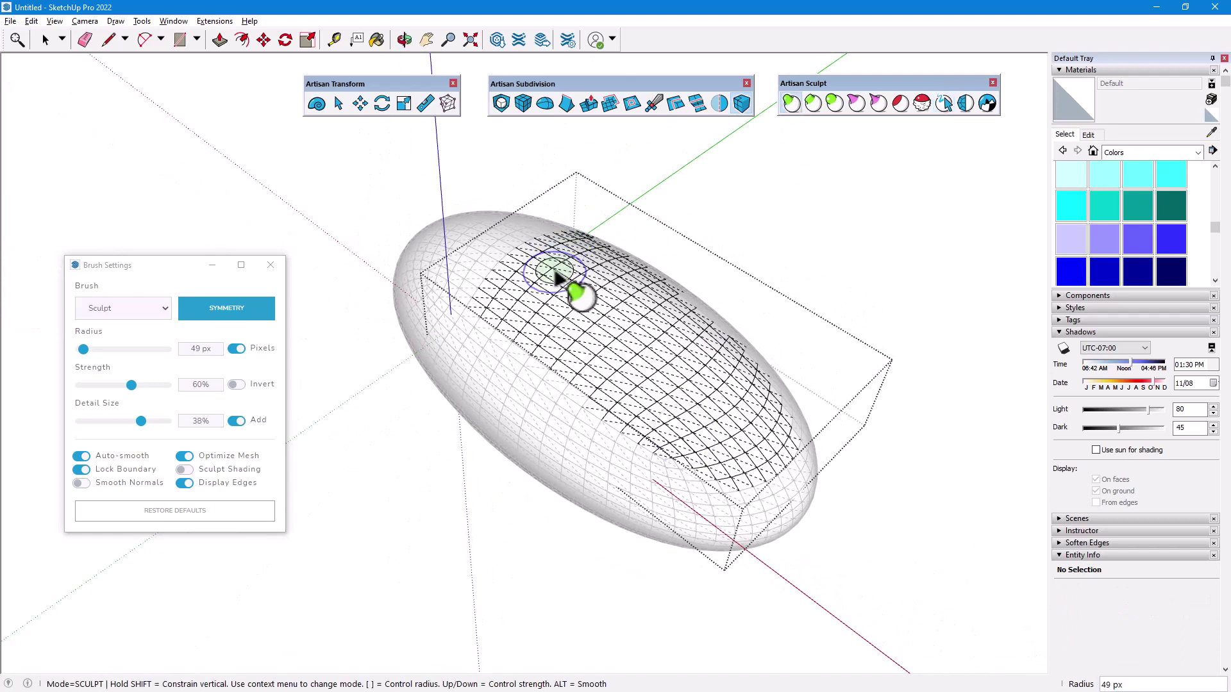
pyautogui.press(']')
pyautogui.press(']')
pyautogui.press(']')
pyautogui.press(']')
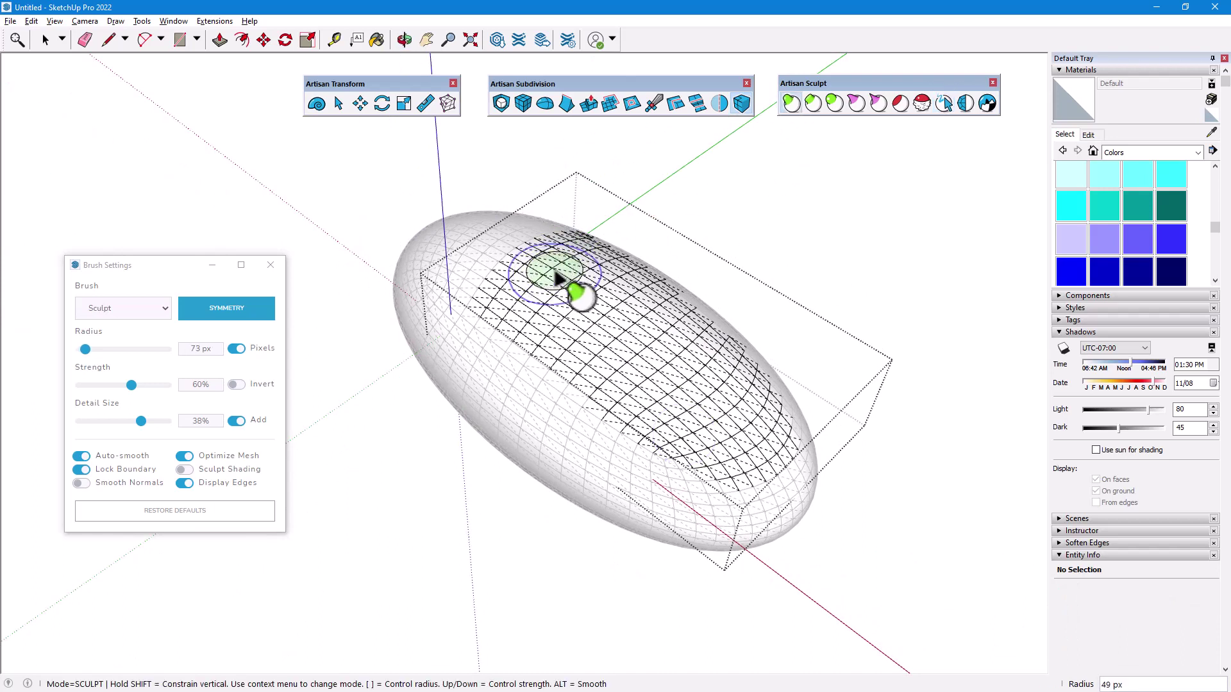
pyautogui.moveTo(555, 275)
pyautogui.mouseDown()
pyautogui.moveTo(521, 275)
pyautogui.moveTo(536, 348)
pyautogui.moveTo(683, 463)
pyautogui.moveTo(753, 472)
pyautogui.moveTo(769, 425)
pyautogui.moveTo(677, 295)
pyautogui.moveTo(568, 282)
pyautogui.mouseUp()
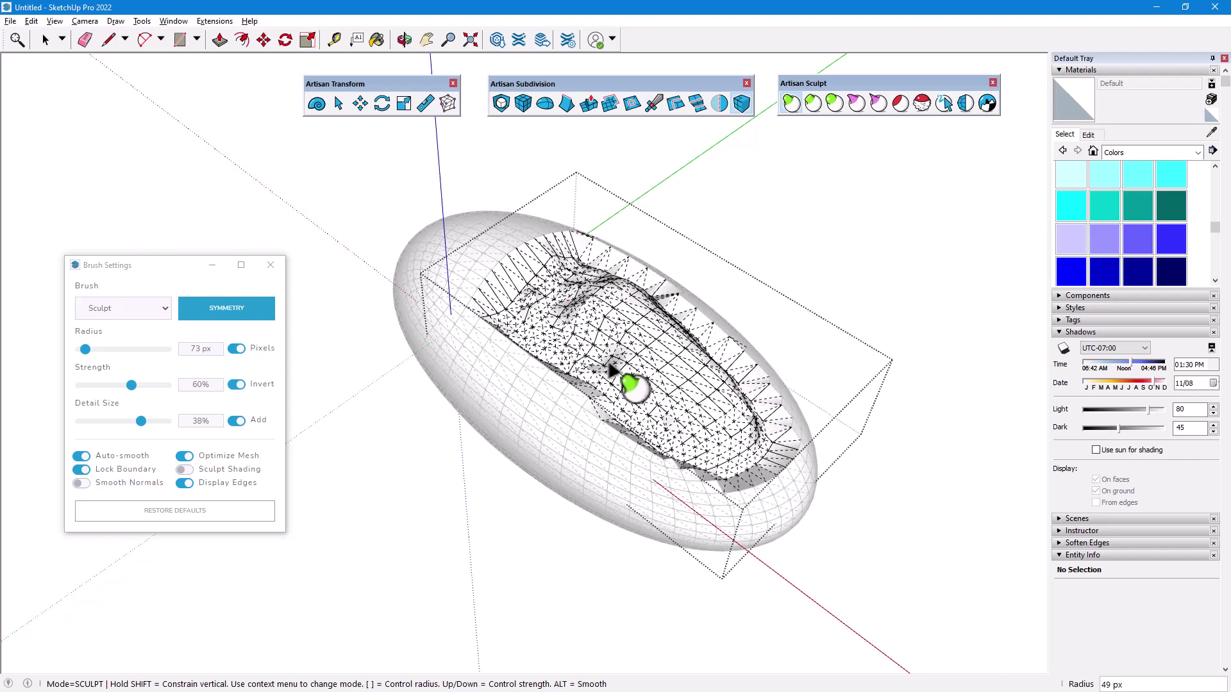
pyautogui.moveTo(611, 370)
pyautogui.mouseDown()
pyautogui.moveTo(728, 431)
pyautogui.moveTo(660, 324)
pyautogui.moveTo(667, 373)
pyautogui.moveTo(745, 435)
pyautogui.moveTo(672, 352)
pyautogui.moveTo(728, 406)
pyautogui.mouseUp()
# Paint-select a strip down the hollow and make it a group for editing.
pyautogui.click(944, 102)
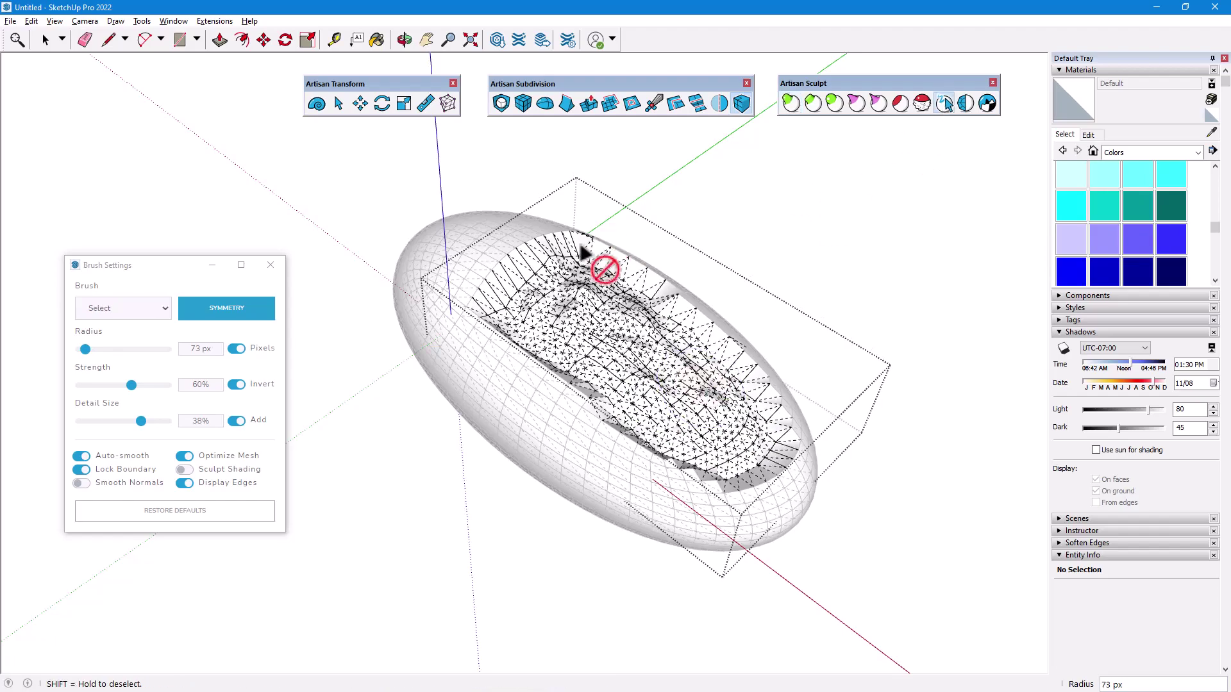
pyautogui.moveTo(583, 253); pyautogui.dragTo(536, 319, button='middle')
pyautogui.scroll(5, 536, 319)
pyautogui.moveTo(521, 242)
pyautogui.mouseDown()
pyautogui.moveTo(478, 252)
pyautogui.moveTo(447, 392)
pyautogui.moveTo(470, 479)
pyautogui.moveTo(553, 568)
pyautogui.moveTo(607, 503)
pyautogui.moveTo(608, 433)
pyautogui.moveTo(597, 307)
pyautogui.moveTo(559, 235)
pyautogui.moveTo(501, 298)
pyautogui.moveTo(494, 464)
pyautogui.moveTo(571, 499)
pyautogui.moveTo(563, 294)
pyautogui.moveTo(552, 440)
pyautogui.mouseUp()
pyautogui.rightClick(547, 387)
pyautogui.click(563, 391)
pyautogui.moveTo(563, 392)
pyautogui.mouseDown(button='middle')
pyautogui.moveTo(550, 284)
pyautogui.moveTo(610, 382)
pyautogui.moveTo(539, 184)
pyautogui.mouseUp(button='middle')
# Inflate a lumpy bulge inside the grouped strip, then return to the Select tool.
pyautogui.click(833, 103)
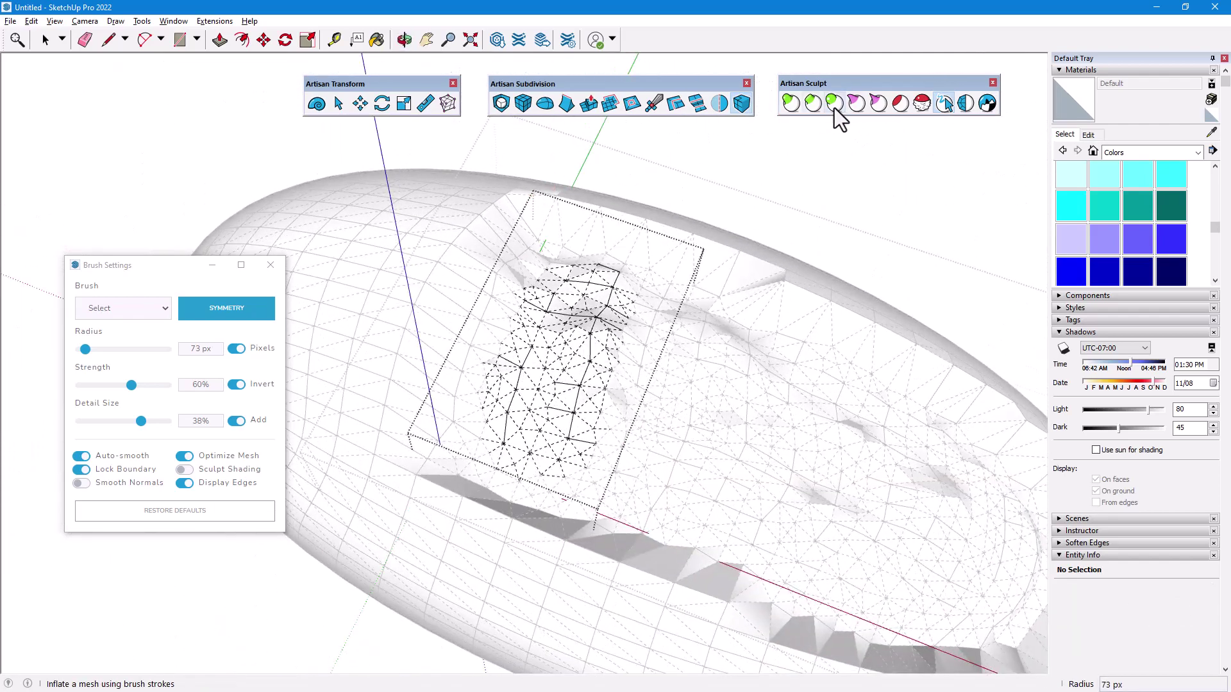
pyautogui.moveTo(634, 167); pyautogui.dragTo(549, 359, button='middle')
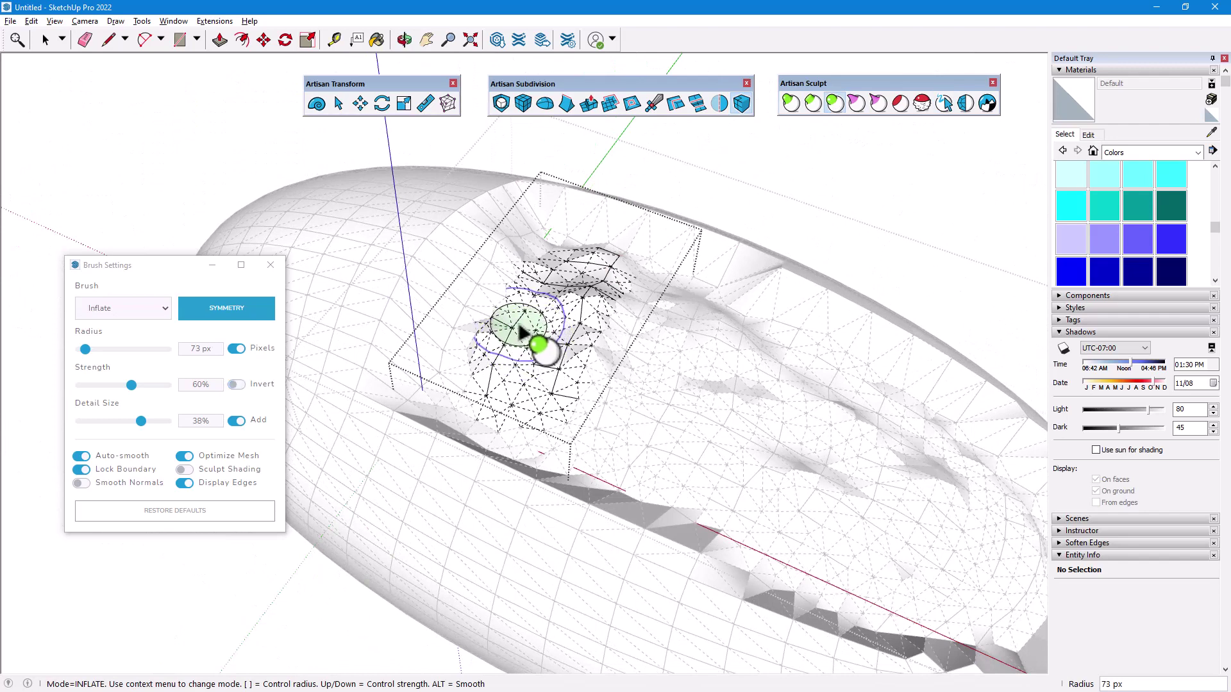
pyautogui.moveTo(520, 331)
pyautogui.mouseDown()
pyautogui.moveTo(505, 391)
pyautogui.moveTo(538, 399)
pyautogui.moveTo(565, 381)
pyautogui.moveTo(609, 336)
pyautogui.moveTo(619, 260)
pyautogui.moveTo(594, 248)
pyautogui.moveTo(556, 246)
pyautogui.moveTo(532, 279)
pyautogui.moveTo(521, 364)
pyautogui.moveTo(547, 351)
pyautogui.moveTo(575, 269)
pyautogui.moveTo(553, 281)
pyautogui.moveTo(546, 343)
pyautogui.moveTo(557, 315)
pyautogui.moveTo(534, 282)
pyautogui.moveTo(519, 339)
pyautogui.moveTo(561, 333)
pyautogui.mouseUp()
pyautogui.scroll(-5, 577, 267)
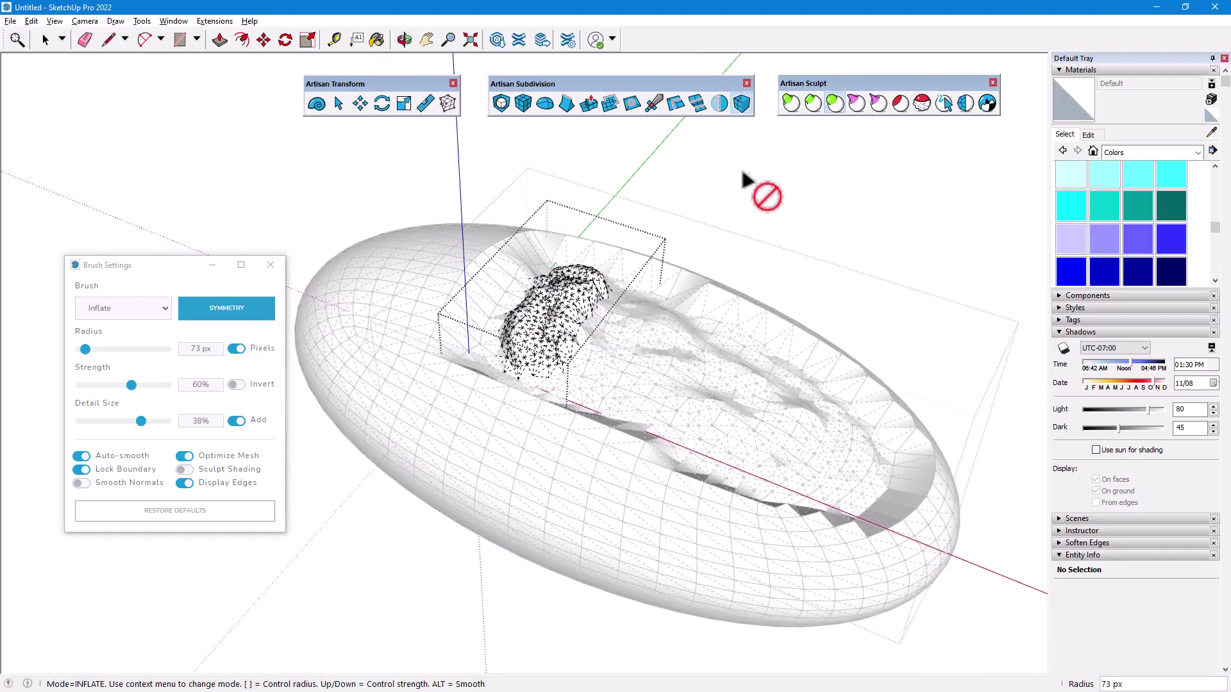
pyautogui.press('space')
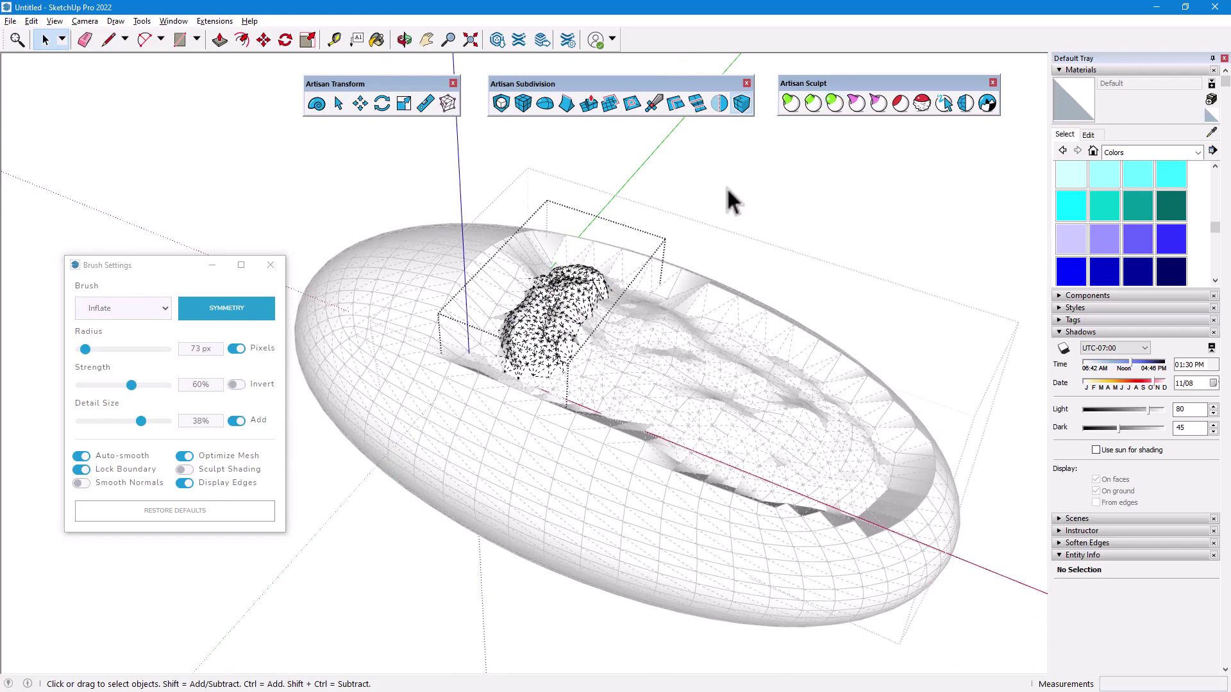
# Close the inner and outer groups, then explode the group into loose geometry.
pyautogui.rightClick(728, 193)
pyautogui.click(739, 199)
pyautogui.rightClick(741, 197)
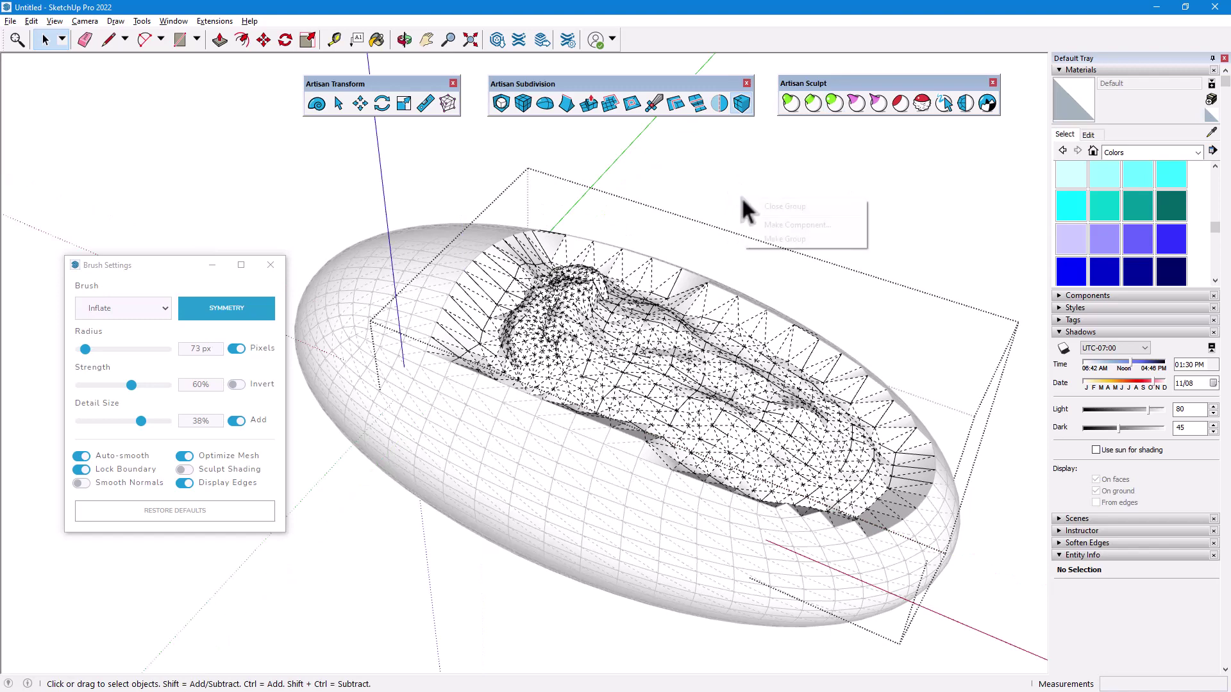
pyautogui.click(755, 205)
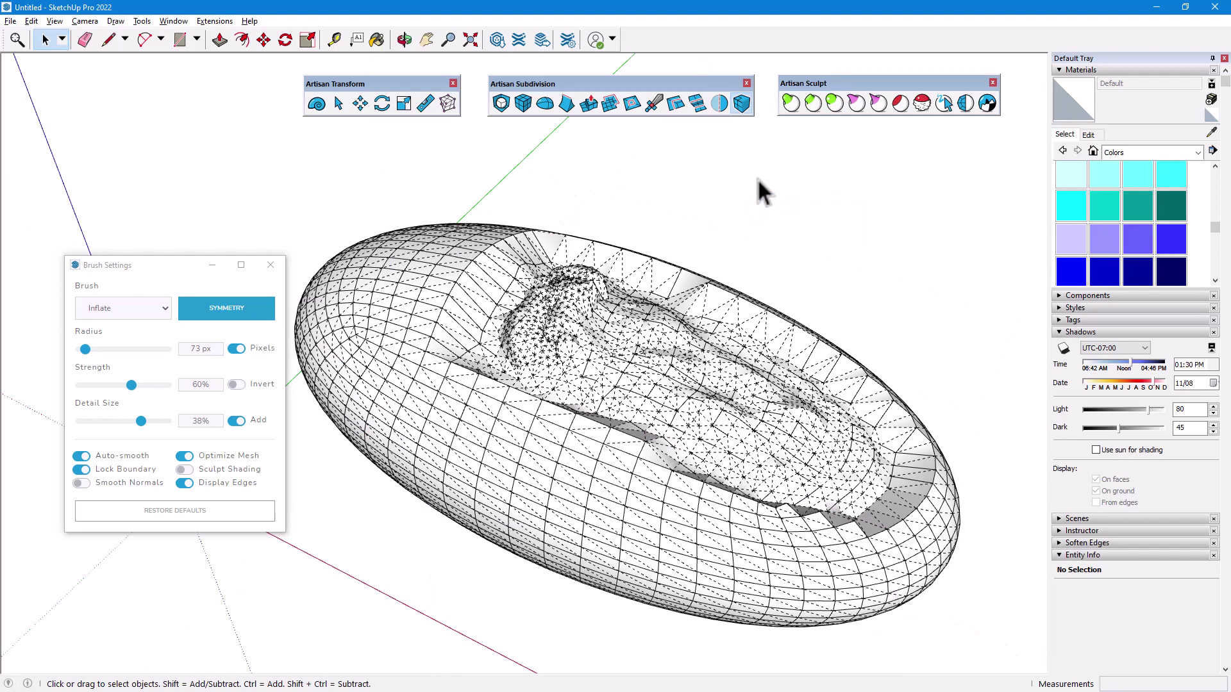
pyautogui.rightClick(567, 286)
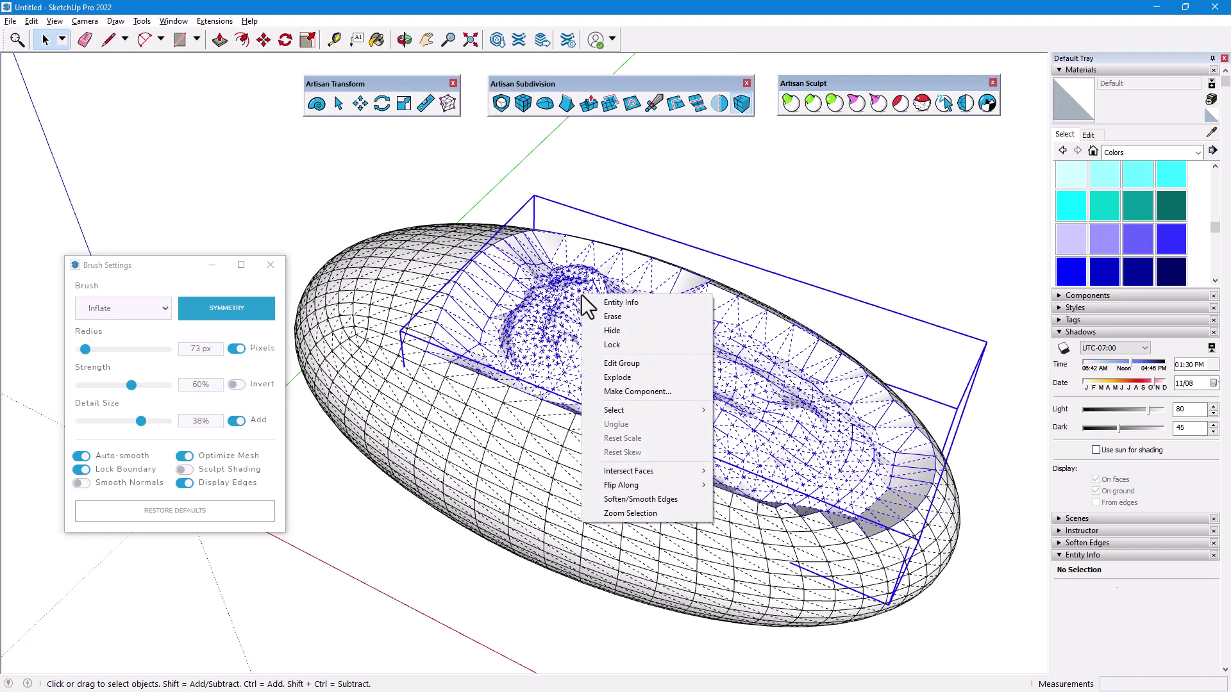
pyautogui.click(625, 382)
pyautogui.rightClick(565, 302)
pyautogui.click(600, 369)
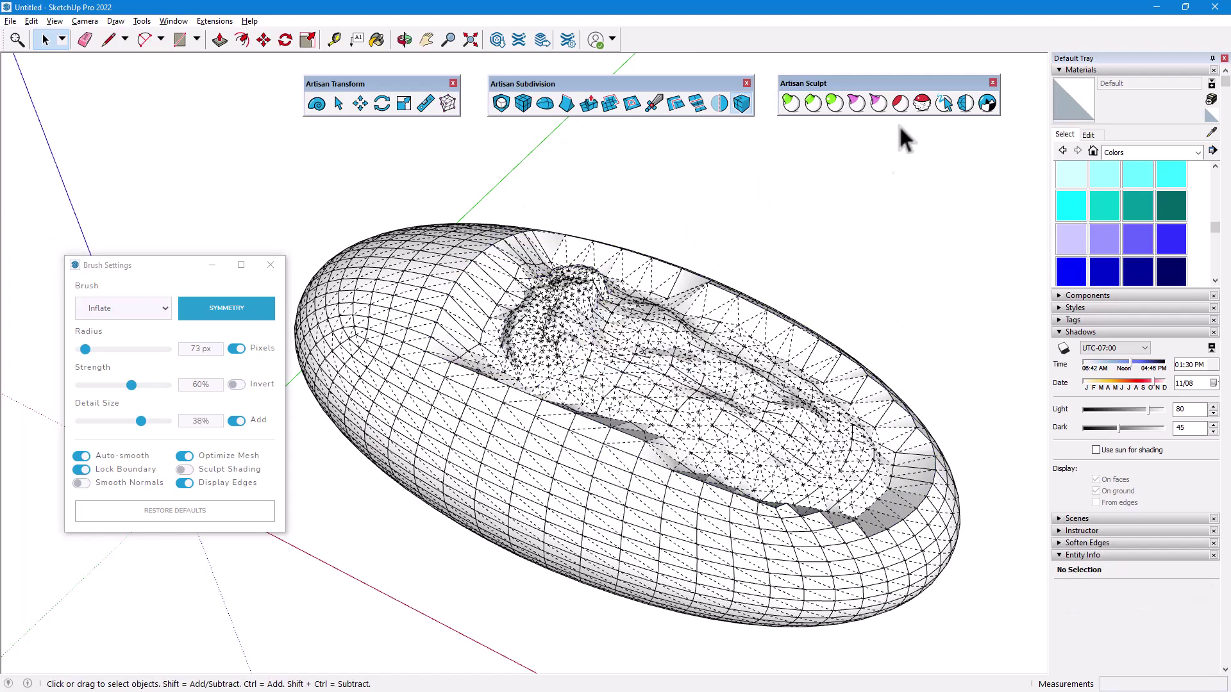
# Smooth the sharp dent at the ellipsoid's lower right with a 44 px Smooth brush.
pyautogui.click(922, 103)
pyautogui.moveTo(685, 474)
pyautogui.mouseDown()
pyautogui.moveTo(795, 506)
pyautogui.moveTo(825, 494)
pyautogui.moveTo(821, 518)
pyautogui.moveTo(900, 461)
pyautogui.moveTo(858, 372)
pyautogui.moveTo(714, 280)
pyautogui.moveTo(597, 252)
pyautogui.moveTo(483, 265)
pyautogui.moveTo(464, 384)
pyautogui.moveTo(675, 469)
pyautogui.moveTo(732, 416)
pyautogui.moveTo(851, 457)
pyautogui.moveTo(529, 374)
pyautogui.moveTo(682, 295)
pyautogui.moveTo(784, 284)
pyautogui.mouseUp()
pyautogui.press(']')
# Hide mesh edges and turn on Sculpt Shading, then enable Smooth Normals with edges shown.
pyautogui.moveTo(782, 280); pyautogui.dragTo(662, 178, button='middle')
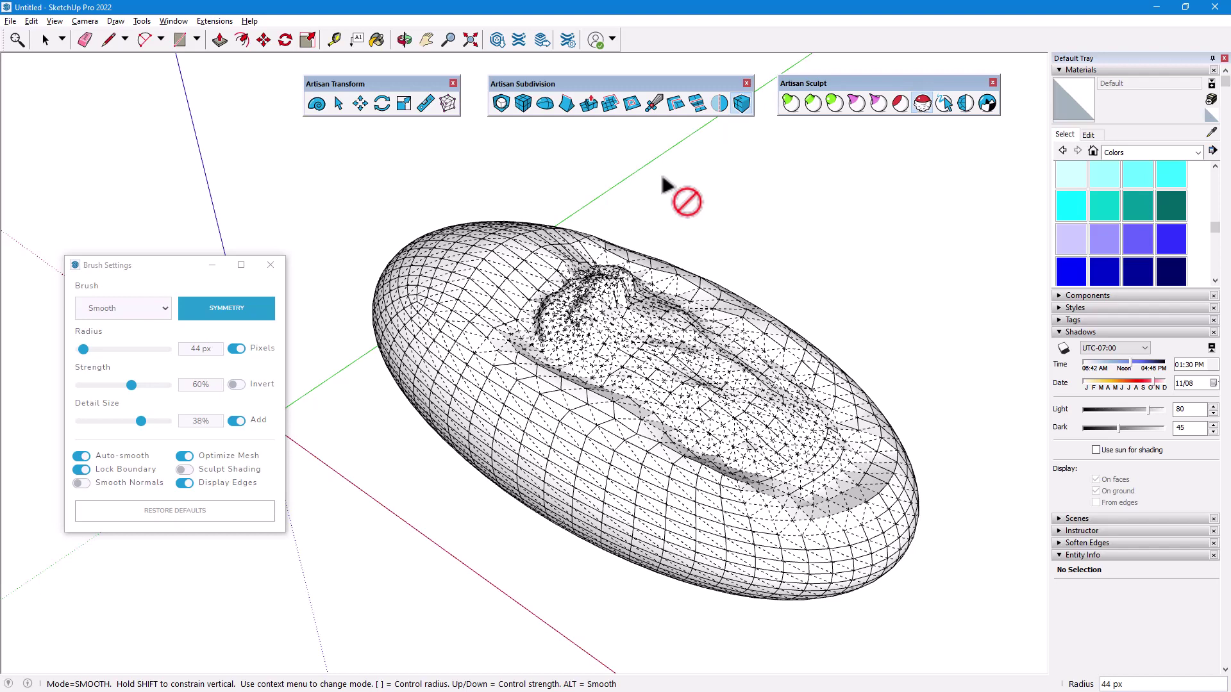
pyautogui.click(183, 484)
pyautogui.moveTo(651, 480)
pyautogui.mouseDown(button='middle')
pyautogui.moveTo(563, 453)
pyautogui.moveTo(718, 484)
pyautogui.moveTo(563, 406)
pyautogui.moveTo(574, 568)
pyautogui.mouseUp(button='middle')
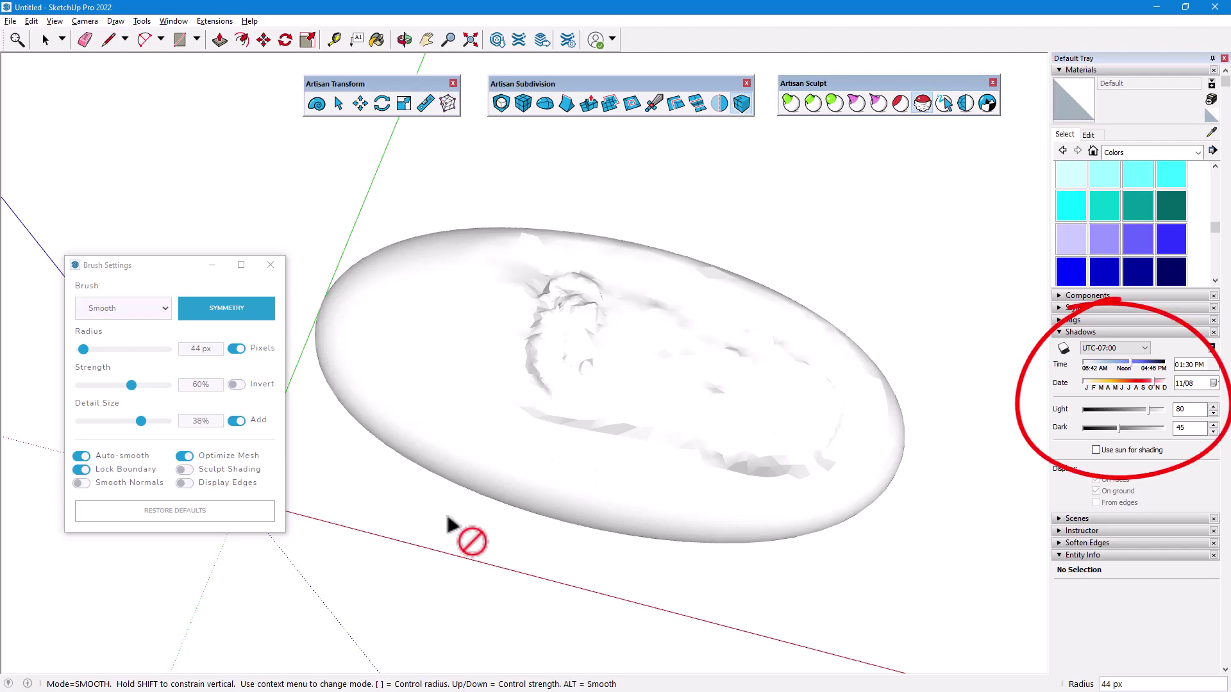
pyautogui.click(184, 469)
pyautogui.moveTo(513, 577)
pyautogui.mouseDown(button='middle')
pyautogui.moveTo(494, 417)
pyautogui.moveTo(763, 417)
pyautogui.moveTo(466, 403)
pyautogui.moveTo(294, 360)
pyautogui.moveTo(579, 359)
pyautogui.moveTo(701, 377)
pyautogui.mouseUp(button='middle')
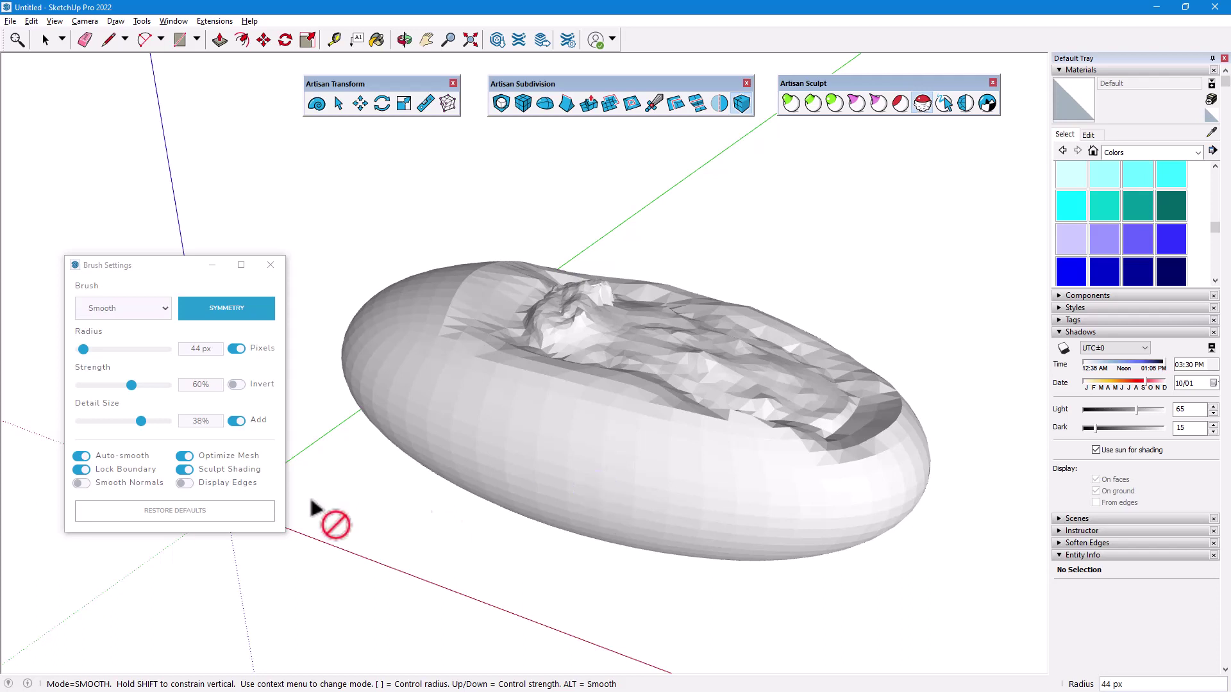
pyautogui.click(82, 484)
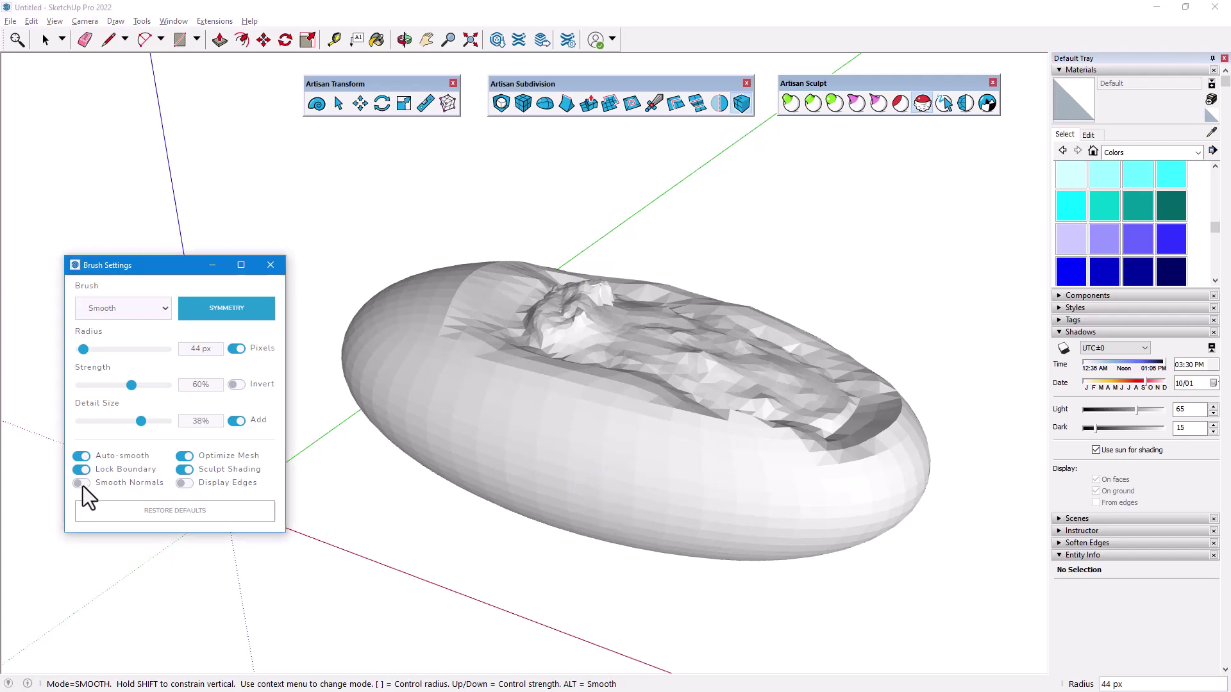
pyautogui.click(184, 483)
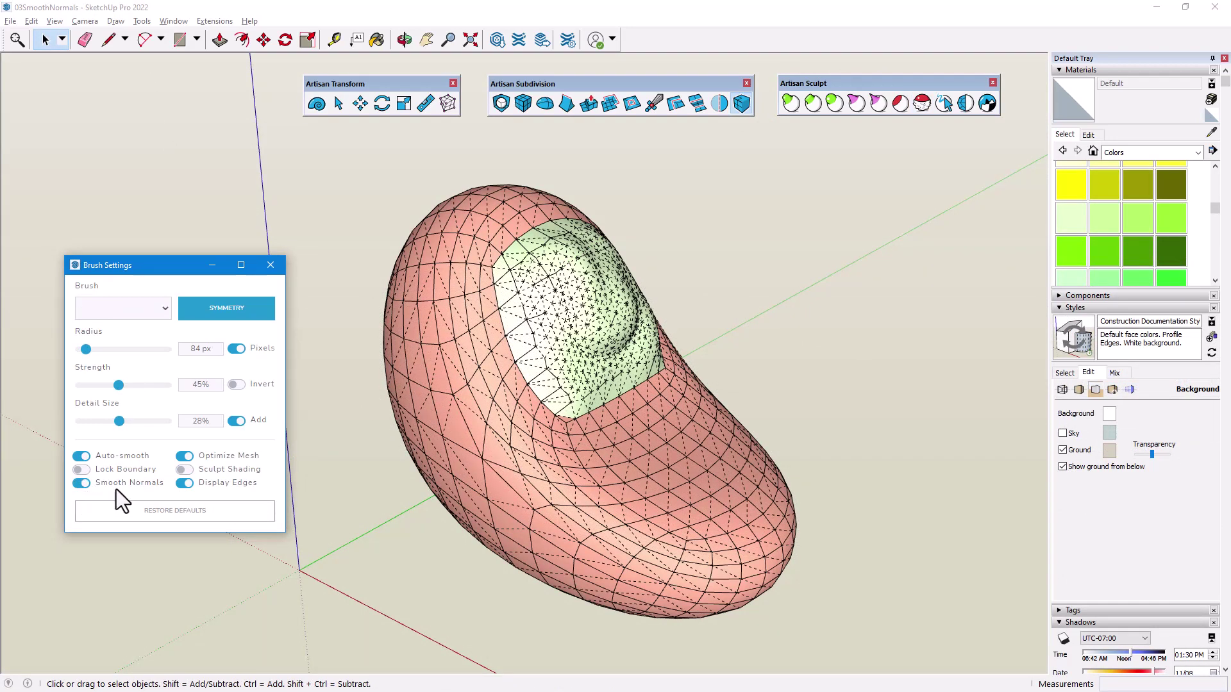
# Hide the bean's mesh edges, turn on Sculpt Shading, and toggle Smooth Normals to compare.
pyautogui.click(184, 482)
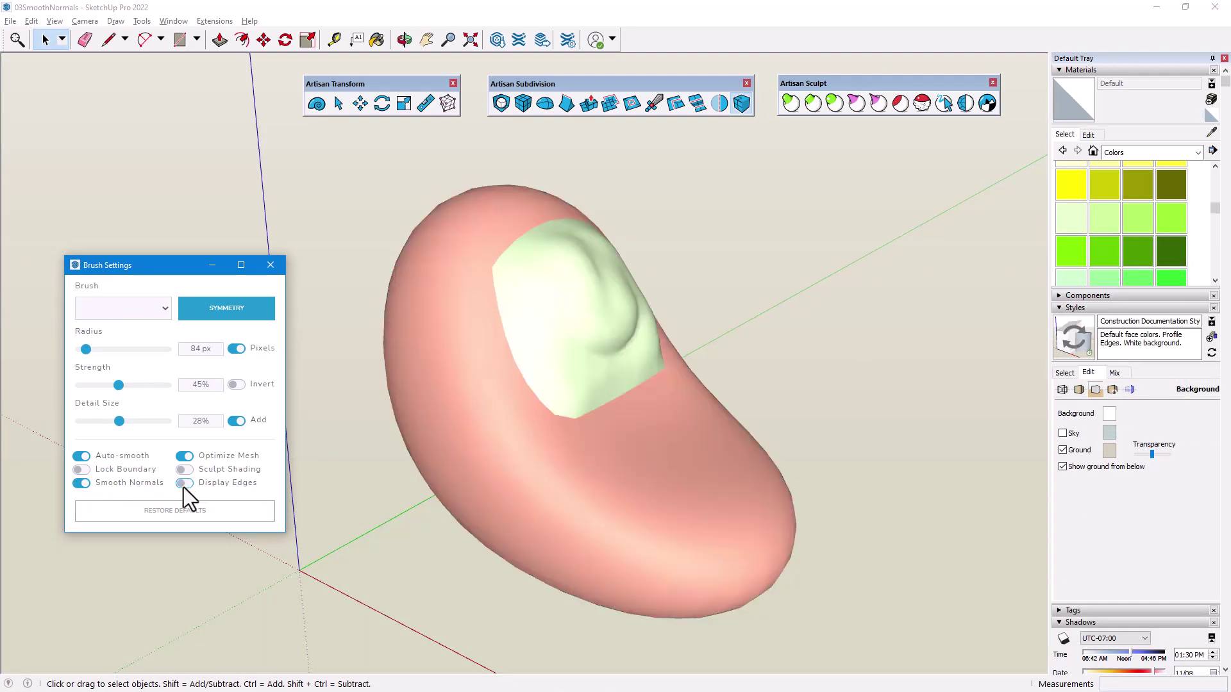
pyautogui.click(82, 484)
pyautogui.click(185, 470)
pyautogui.click(82, 484)
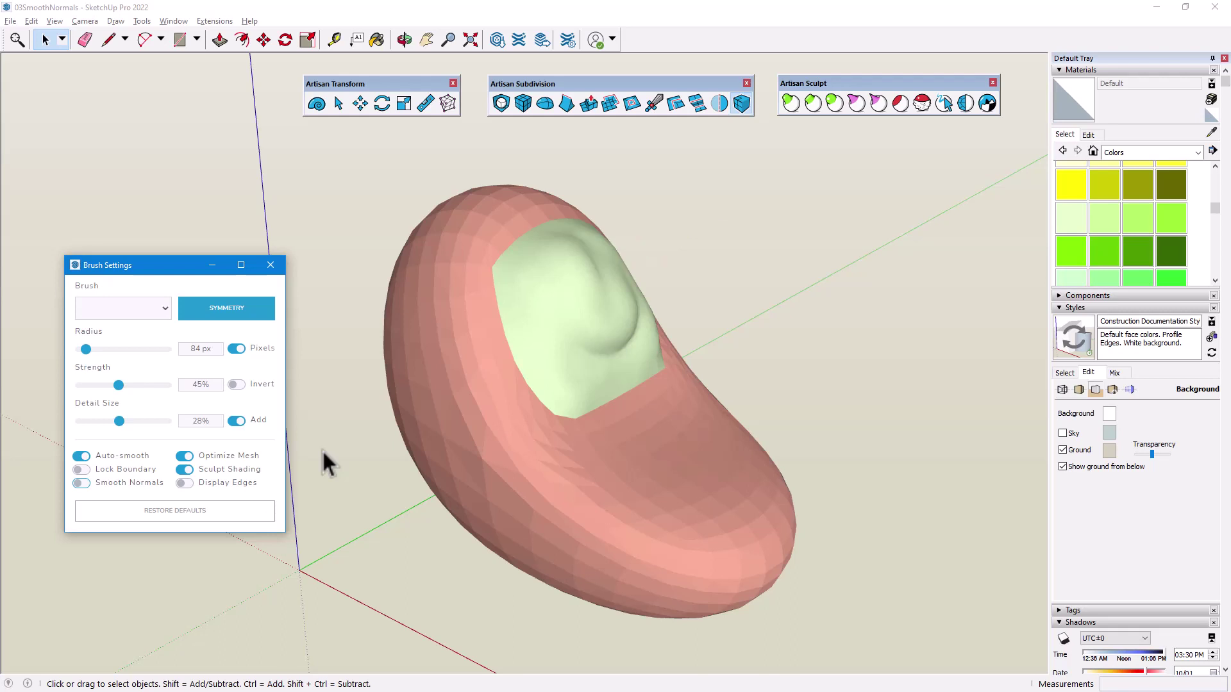
# Edit the bean group, toggle Smooth Normals on and off inside it, then close the group.
pyautogui.rightClick(562, 306)
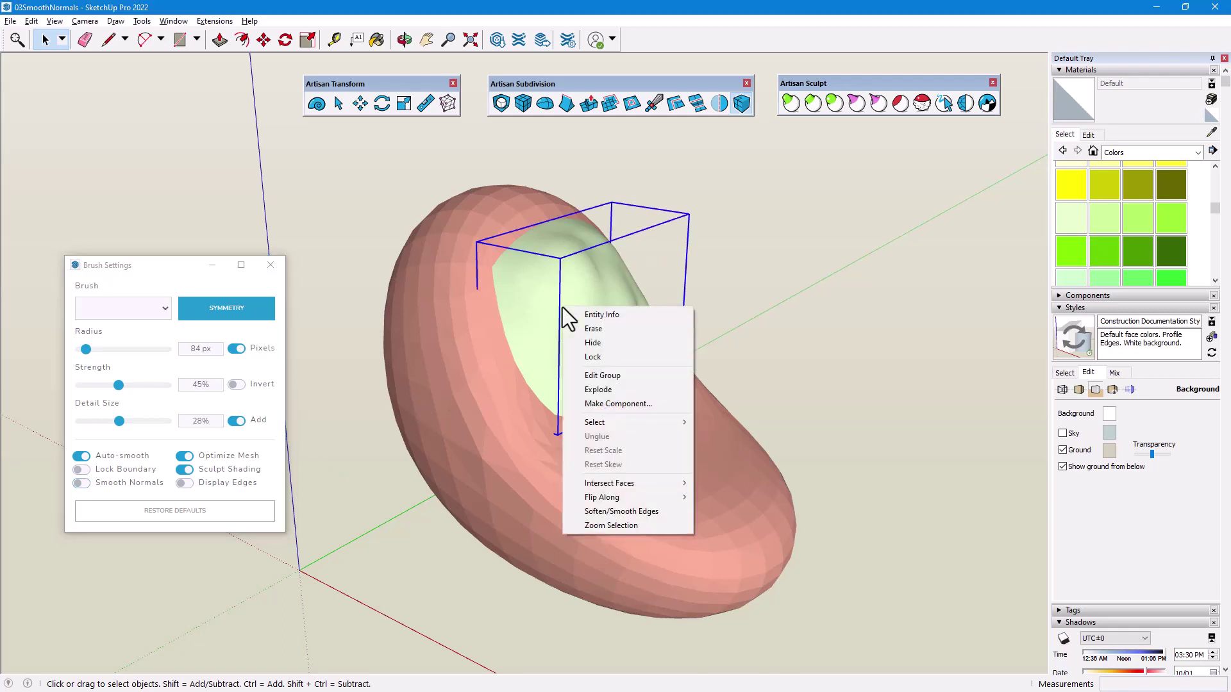
pyautogui.click(625, 375)
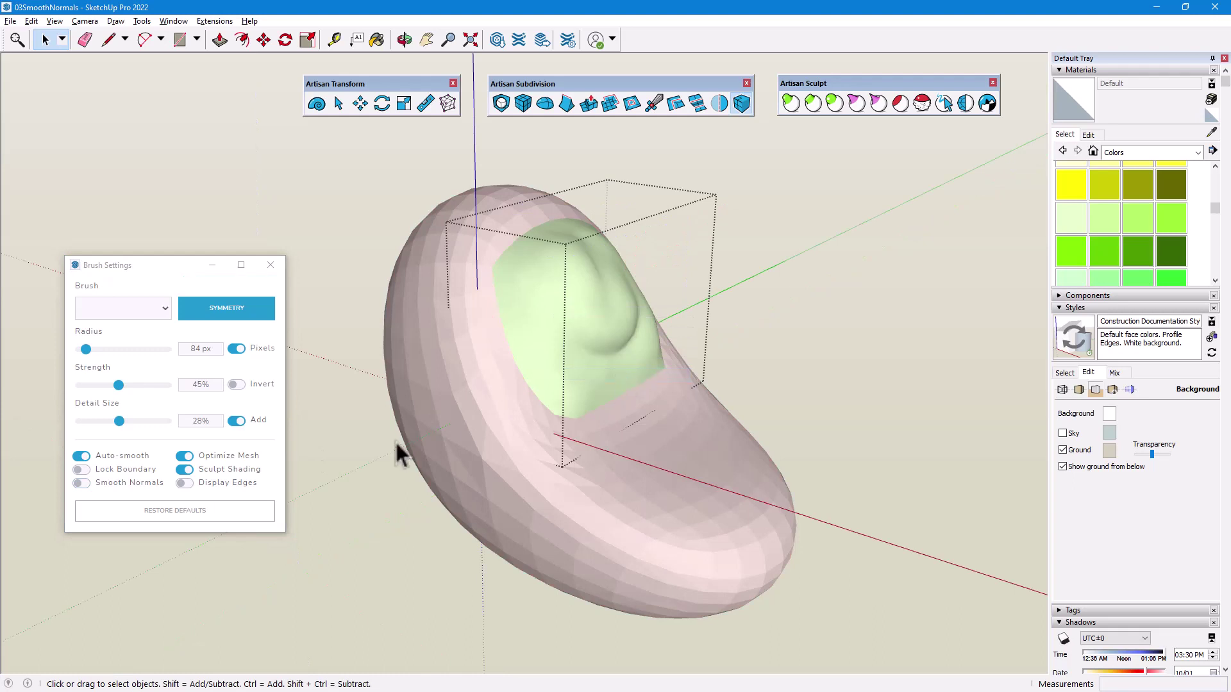
pyautogui.click(82, 484)
pyautogui.click(79, 485)
pyautogui.rightClick(736, 272)
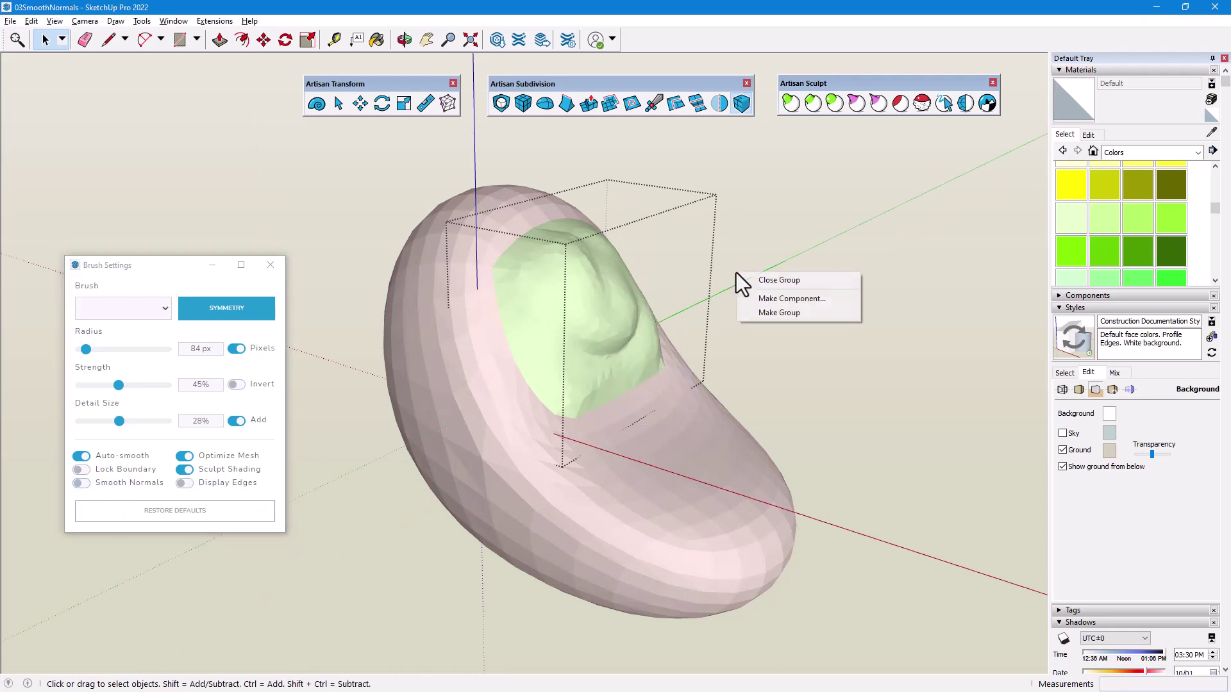
pyautogui.click(756, 280)
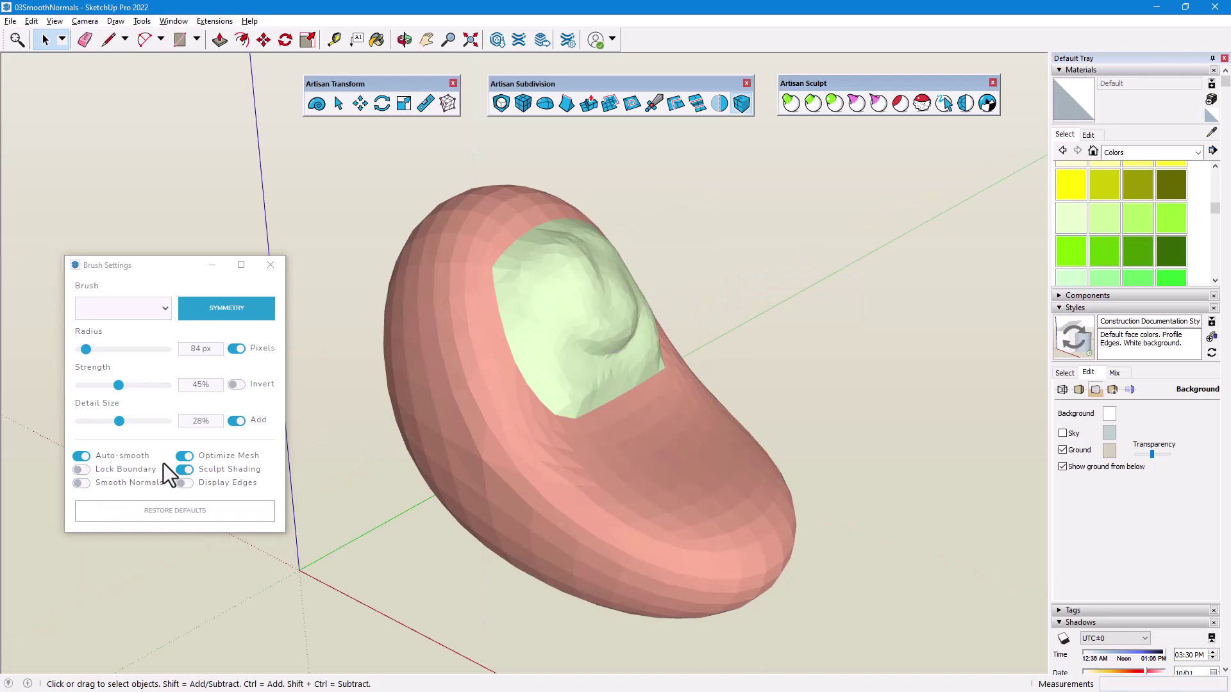
# Turn Smooth Normals back on, show then hide mesh edges, and open the style's edge settings.
pyautogui.click(85, 485)
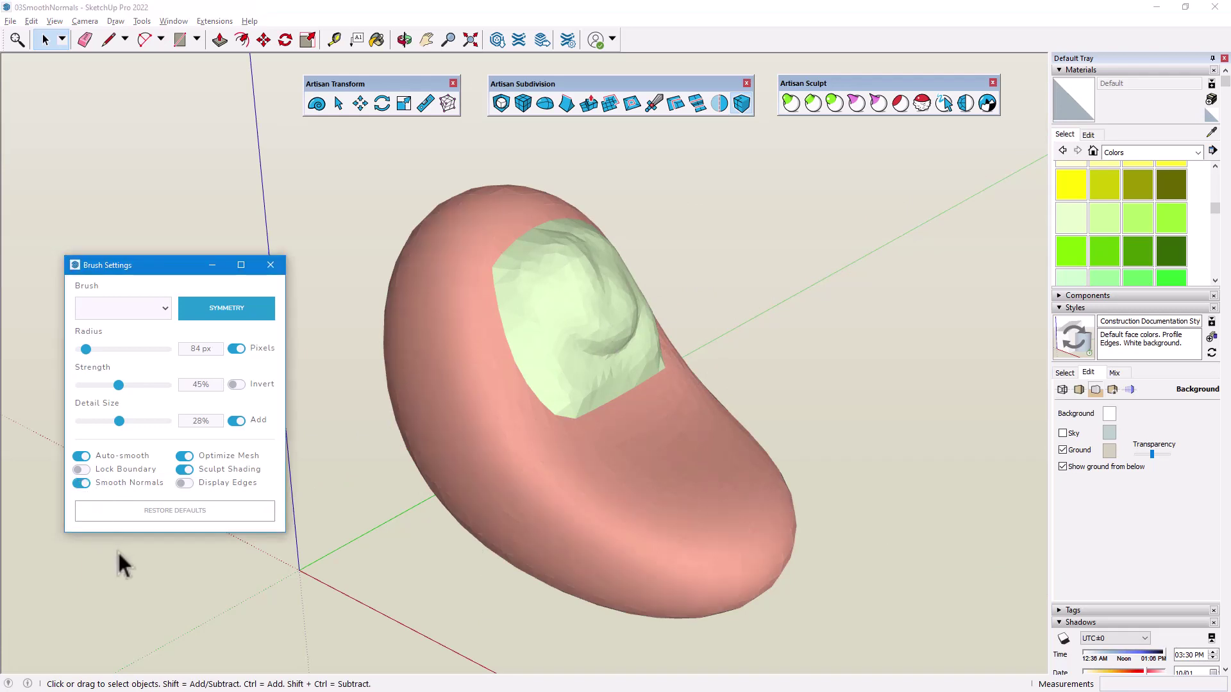
pyautogui.click(185, 484)
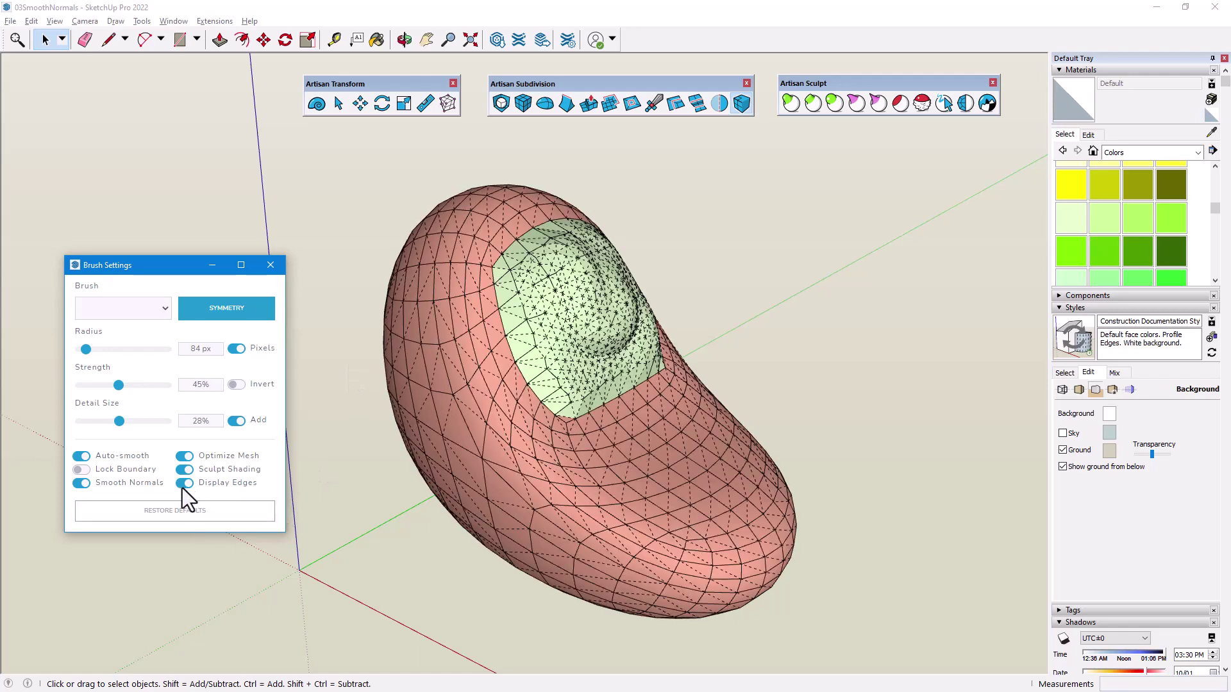
pyautogui.click(182, 483)
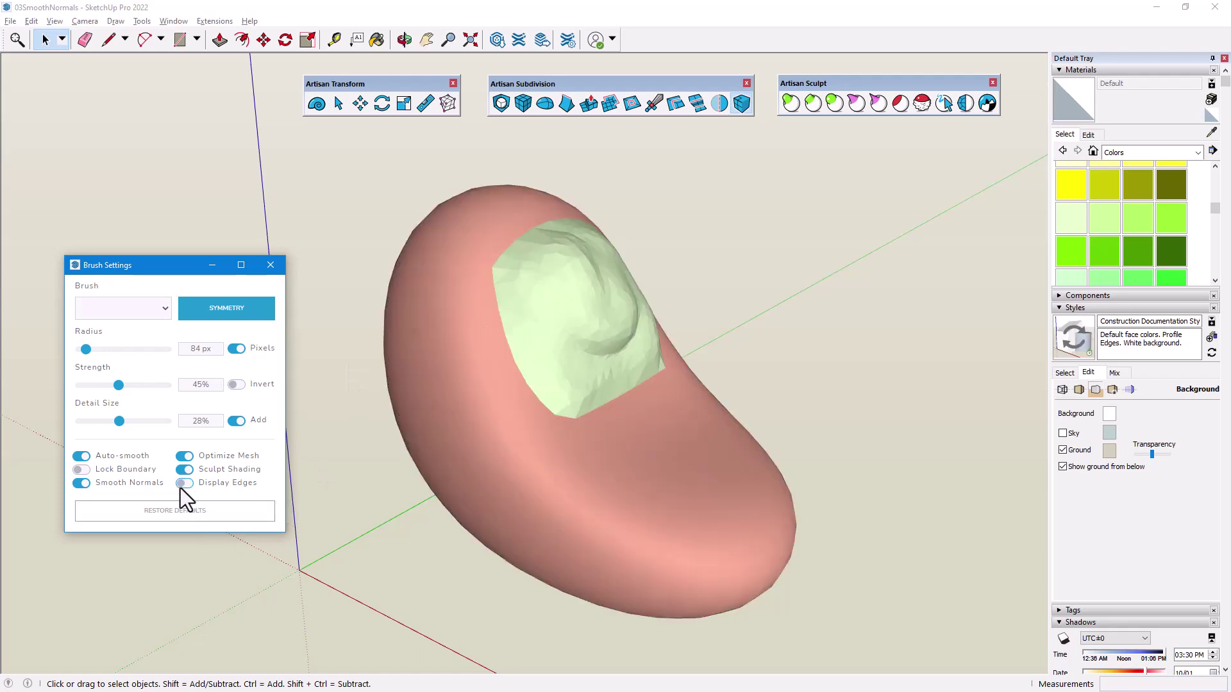
pyautogui.click(1061, 389)
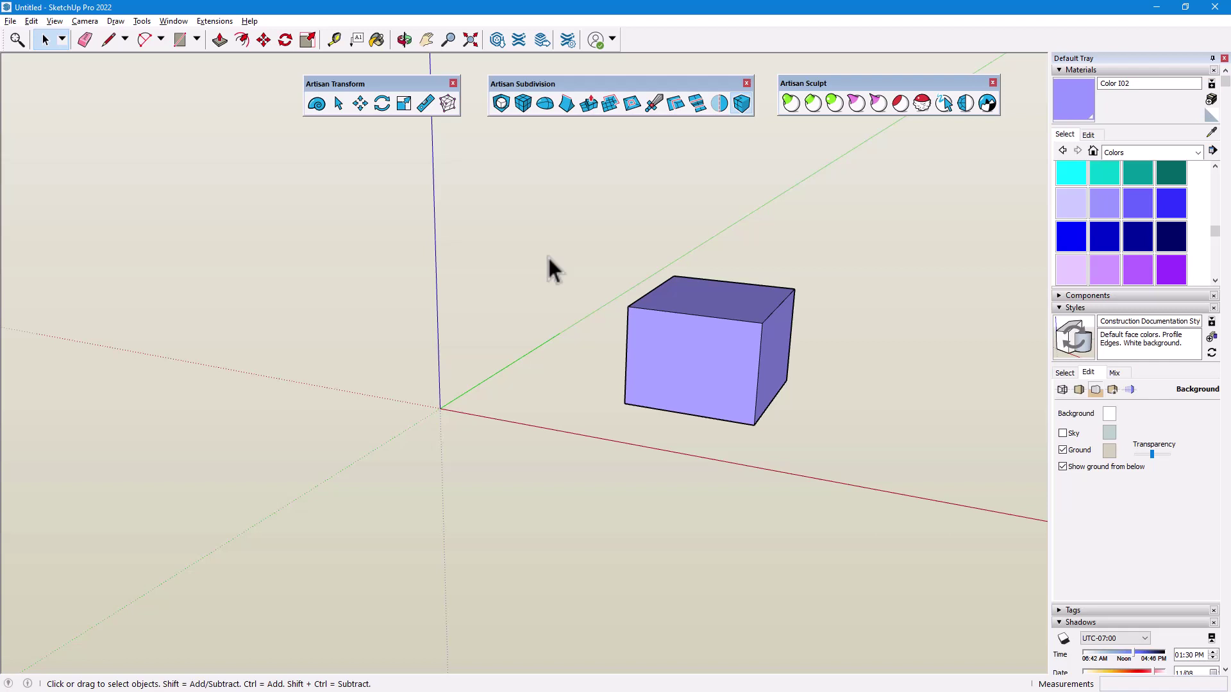
# Select the whole purple box and rotate it 45° about the vertical axis.
pyautogui.tripleClick(672, 340)
pyautogui.moveTo(671, 340); pyautogui.dragTo(708, 303, button='middle')
pyautogui.press('q')
pyautogui.click(753, 302)
pyautogui.write('45')
pyautogui.press('Return')
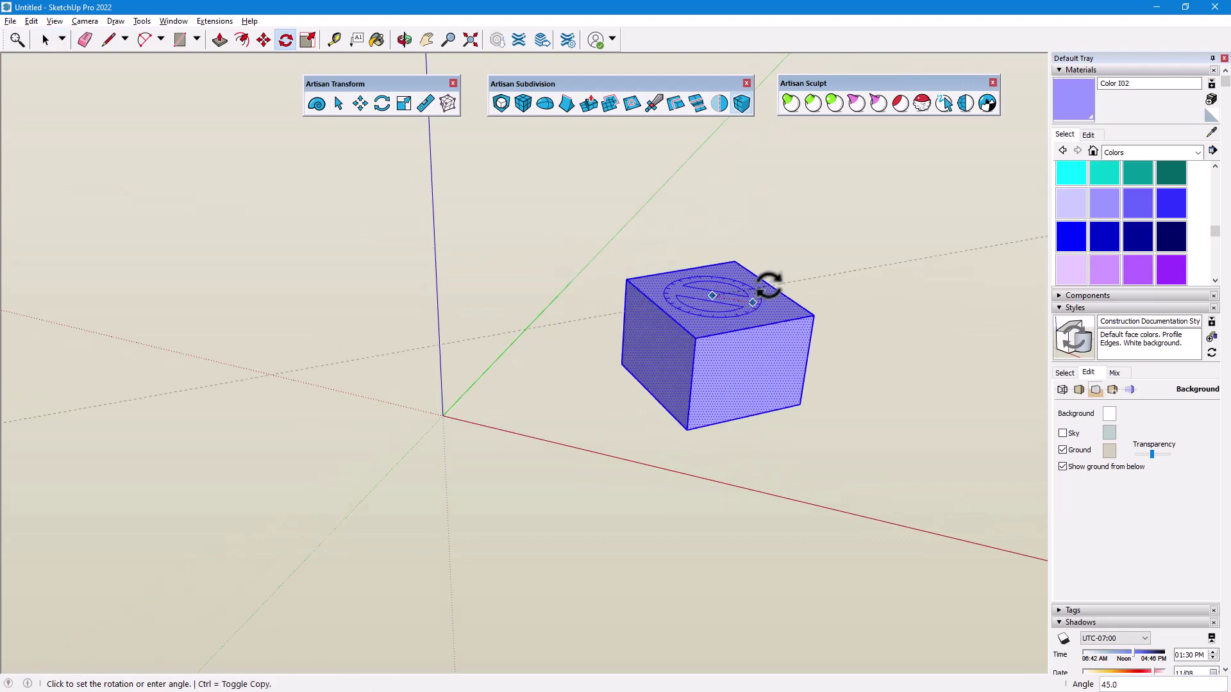
# Subdivide and smooth the box into a ball, then turn on Symmetry in Sculpt brush settings.
pyautogui.click(510, 106)
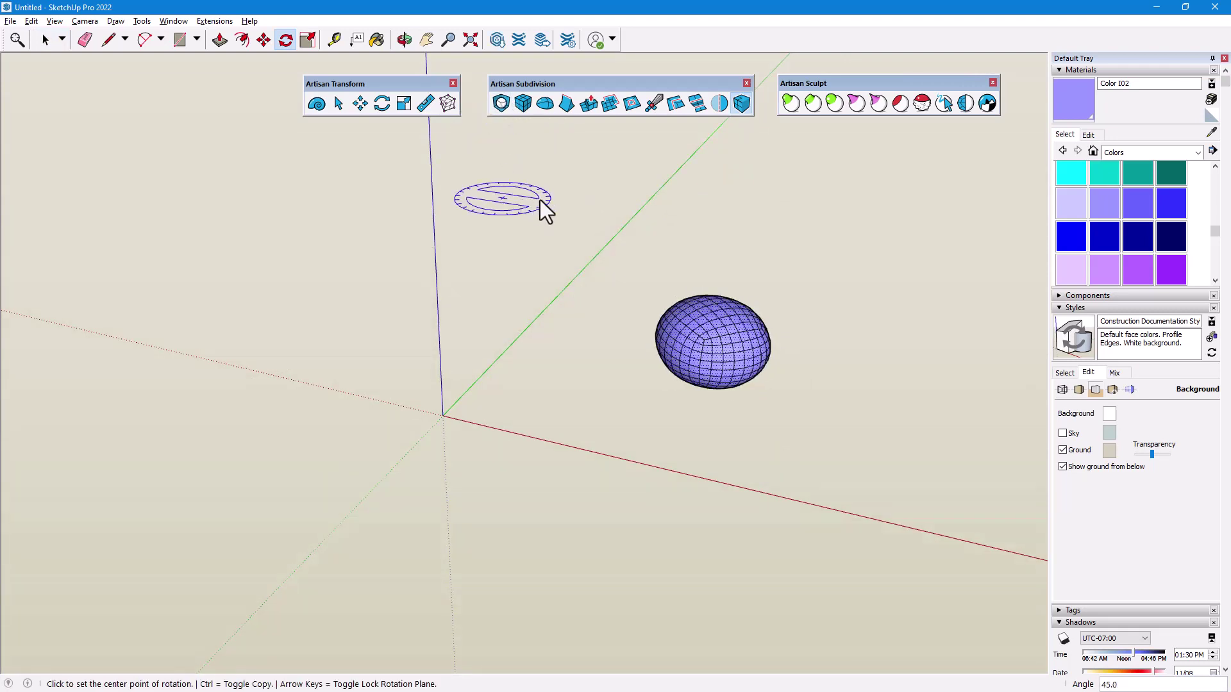
pyautogui.click(856, 104)
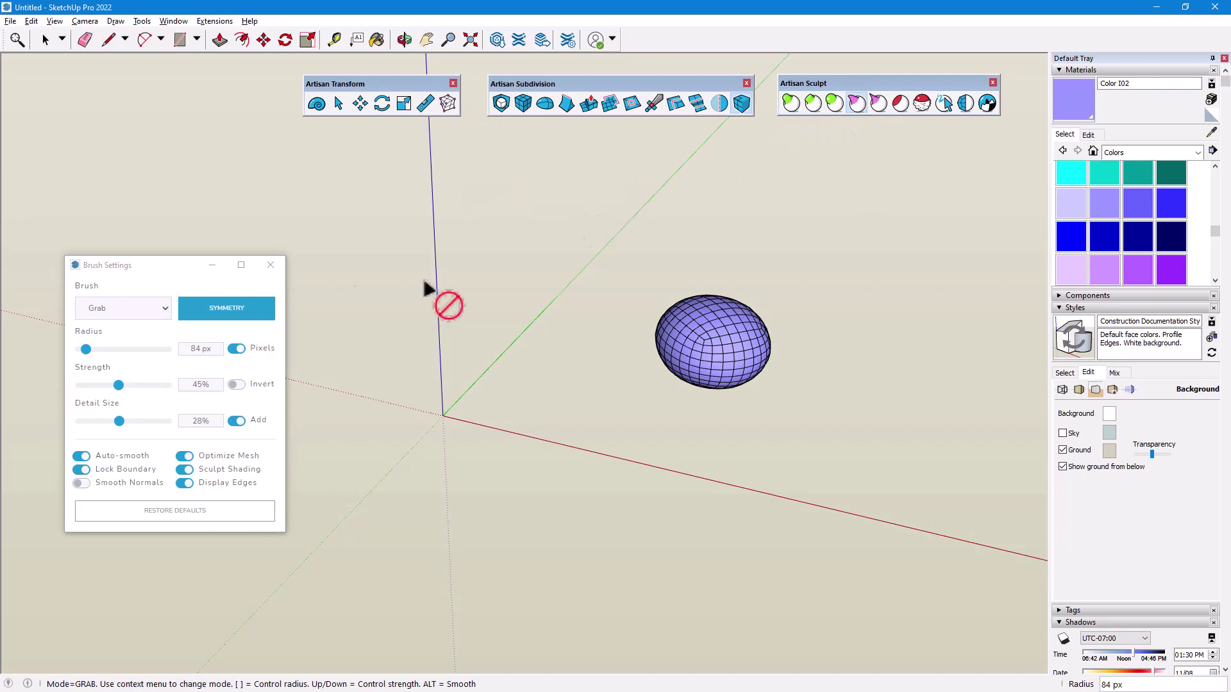
pyautogui.click(233, 315)
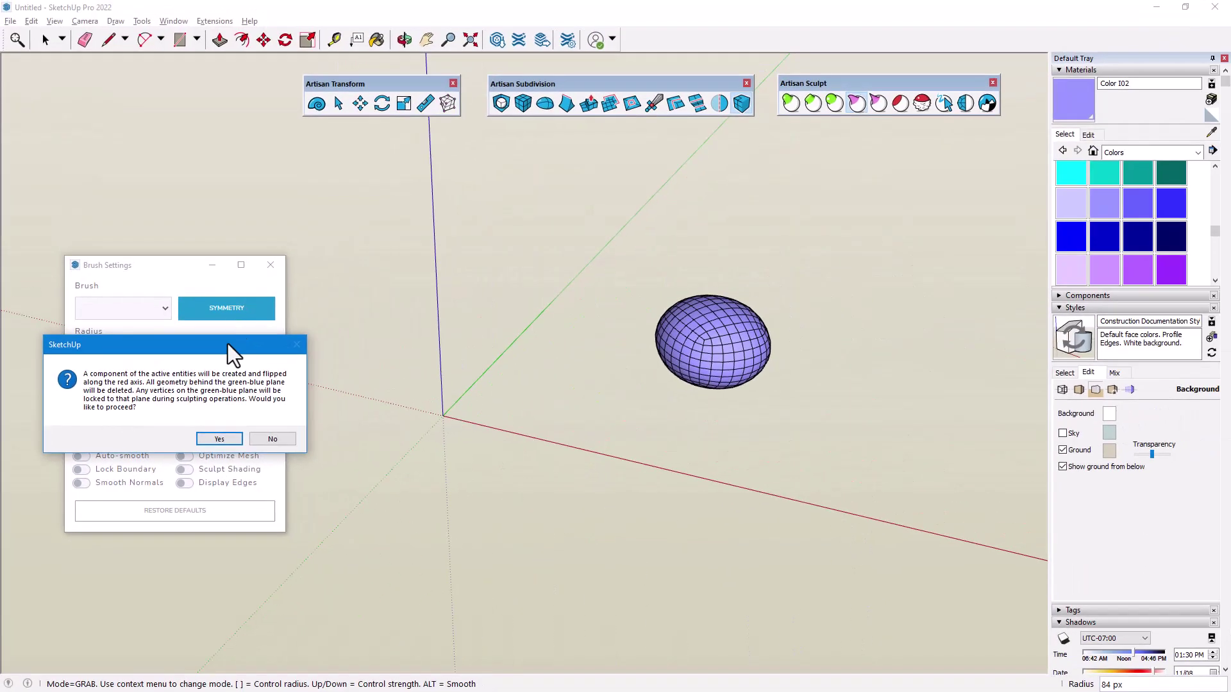
# Confirm the mirrored copy, set brush radius 44 px and strength 30%, and pull a spike from the right ball.
pyautogui.click(429, 324)
pyautogui.moveTo(609, 439)
pyautogui.mouseDown(button='middle')
pyautogui.moveTo(643, 412)
pyautogui.moveTo(664, 431)
pyautogui.moveTo(745, 419)
pyautogui.mouseUp(button='middle')
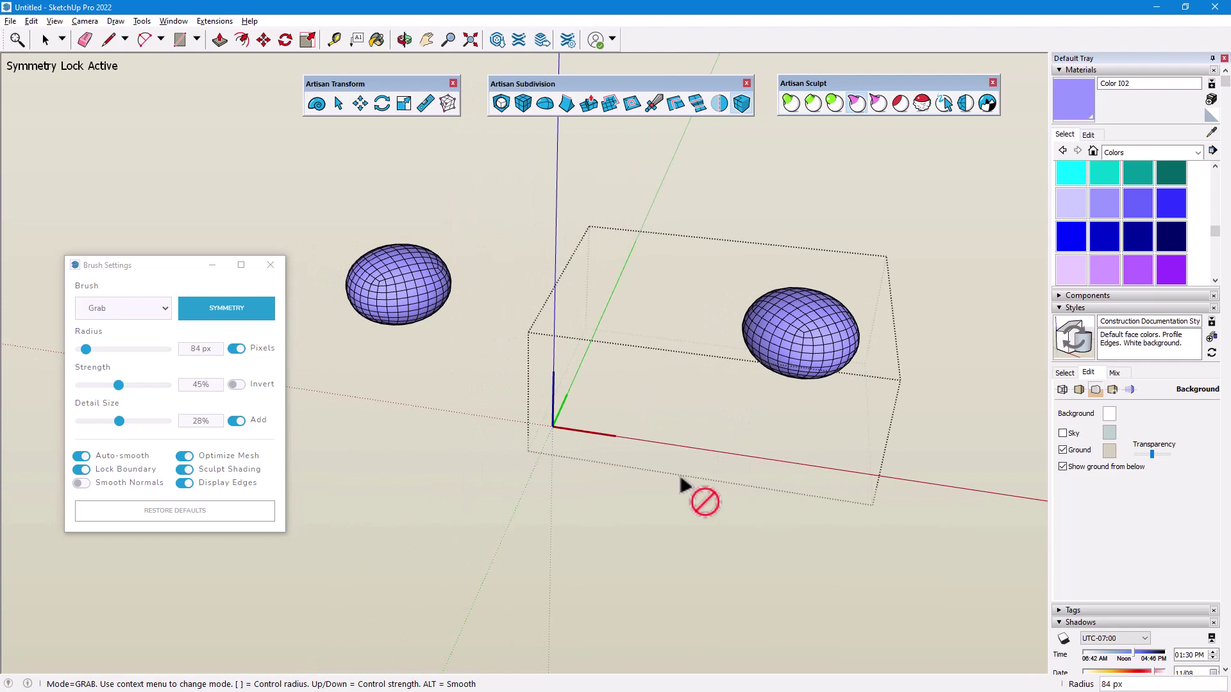
pyautogui.press('[')
pyautogui.press('[')
pyautogui.press('[')
pyautogui.press('[')
pyautogui.press('Down')
pyautogui.press('Down')
pyautogui.press('Down')
pyautogui.moveTo(843, 332)
pyautogui.mouseDown()
pyautogui.moveTo(847, 236)
pyautogui.moveTo(868, 211)
pyautogui.moveTo(906, 234)
pyautogui.moveTo(919, 280)
pyautogui.moveTo(942, 268)
pyautogui.mouseUp()
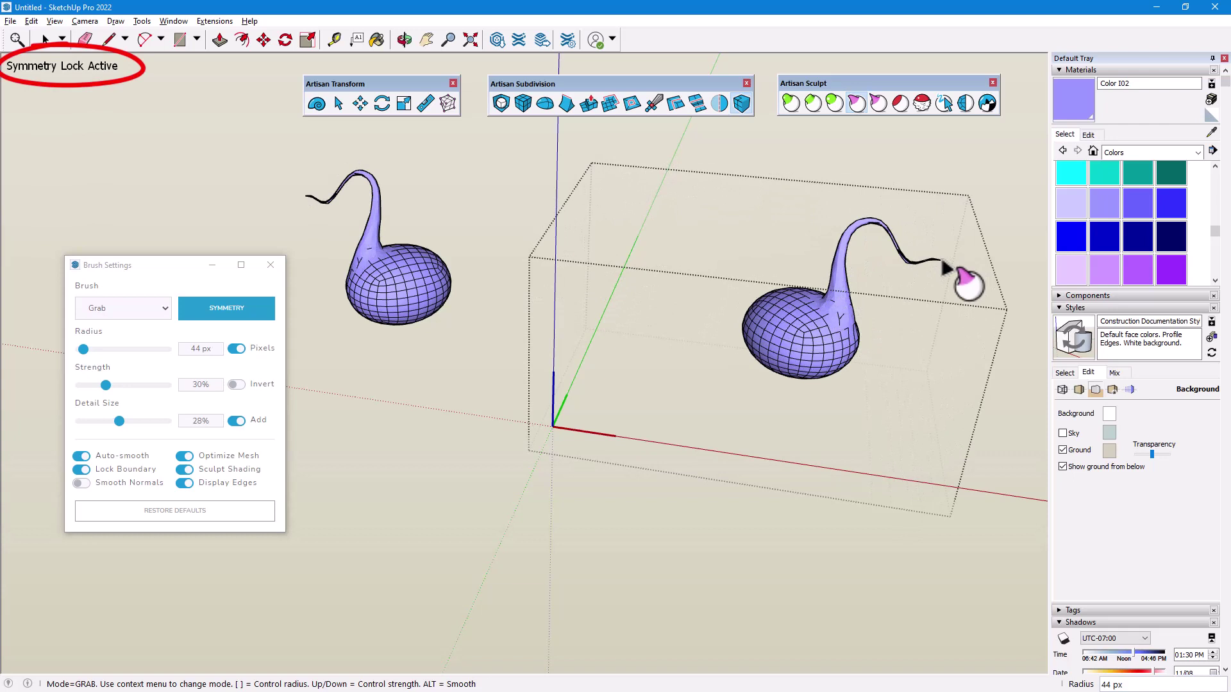
# Select the left ball and grab-pull a long tail out of it.
pyautogui.press('space')
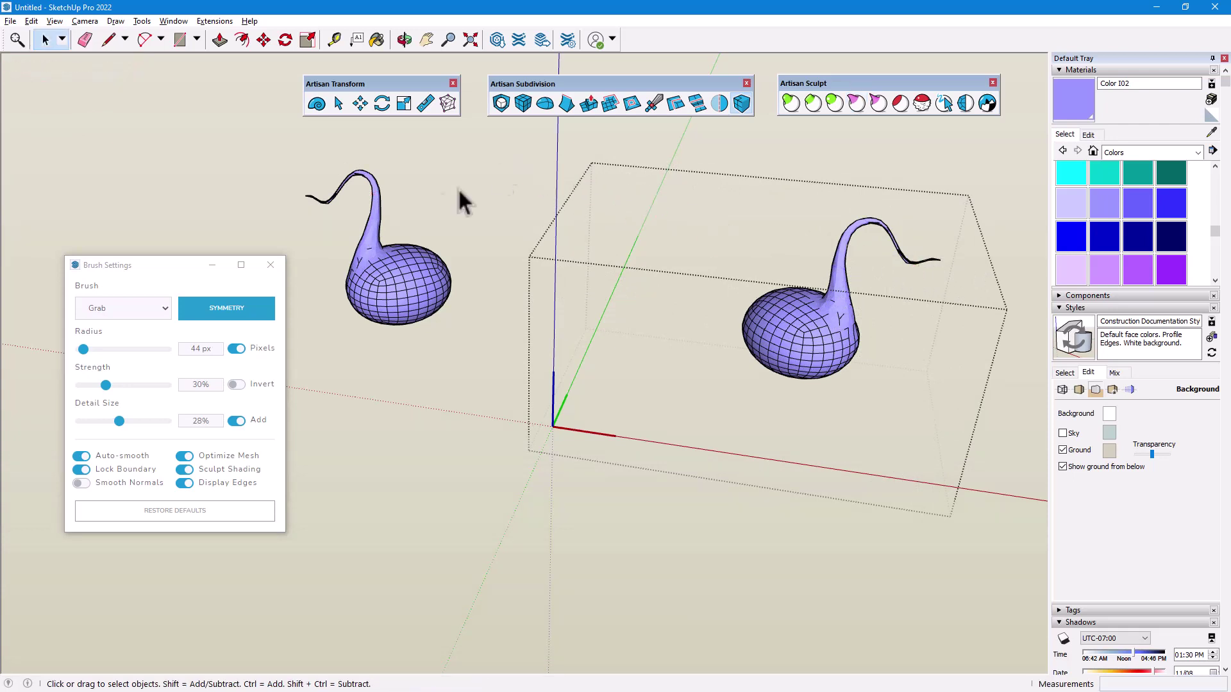
pyautogui.click(417, 277)
pyautogui.click(856, 102)
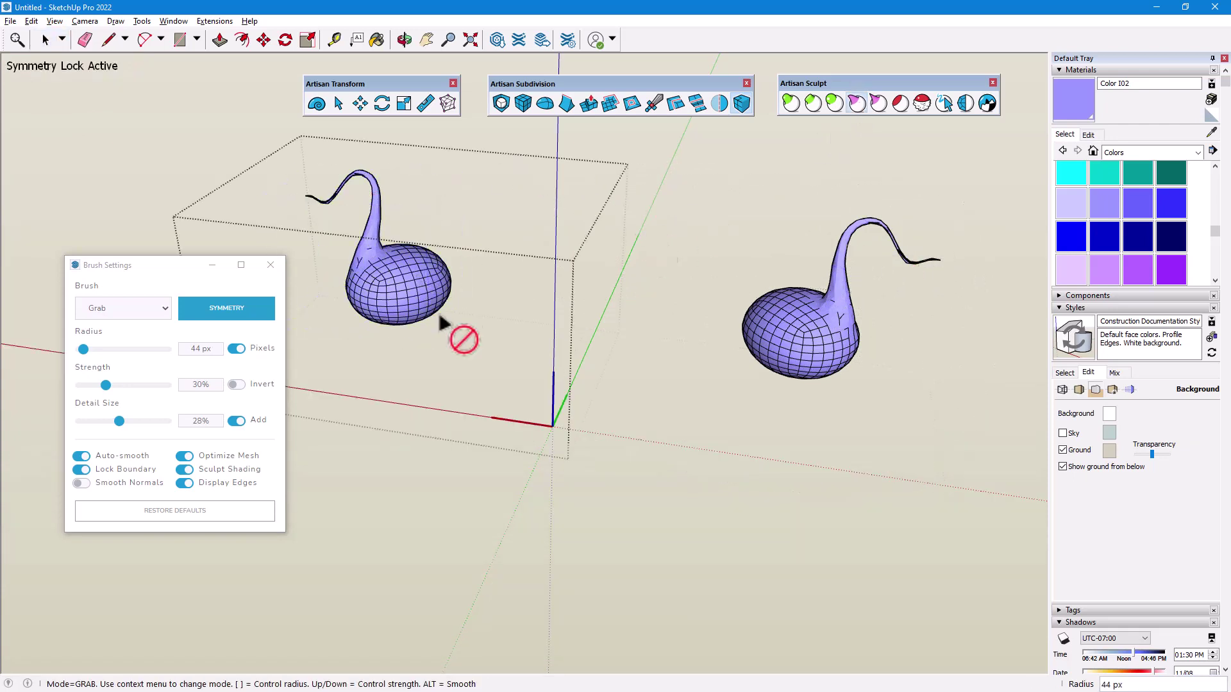
pyautogui.moveTo(420, 307)
pyautogui.mouseDown()
pyautogui.moveTo(439, 341)
pyautogui.moveTo(431, 364)
pyautogui.moveTo(478, 393)
pyautogui.moveTo(505, 338)
pyautogui.moveTo(564, 341)
pyautogui.mouseUp()
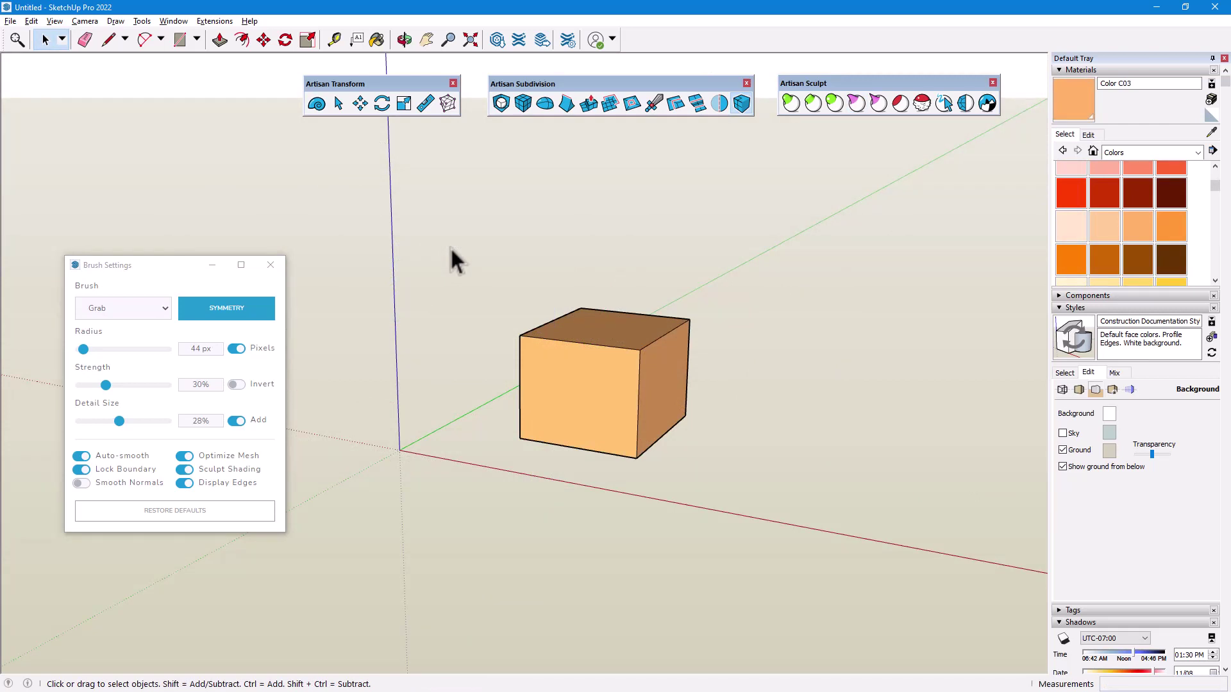
# Make the orange box a component and move it.
pyautogui.rightClick(580, 375)
pyautogui.click(612, 471)
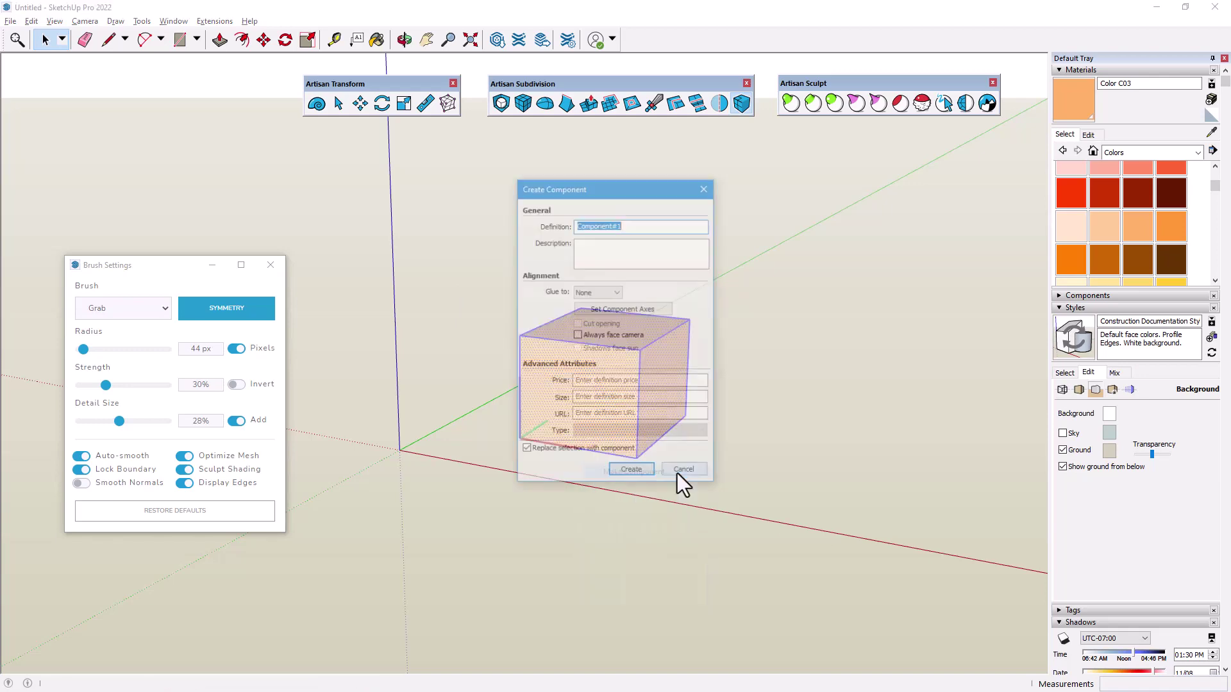
pyautogui.click(631, 473)
pyautogui.press('m')
pyautogui.moveTo(590, 461); pyautogui.dragTo(700, 352, button='middle')
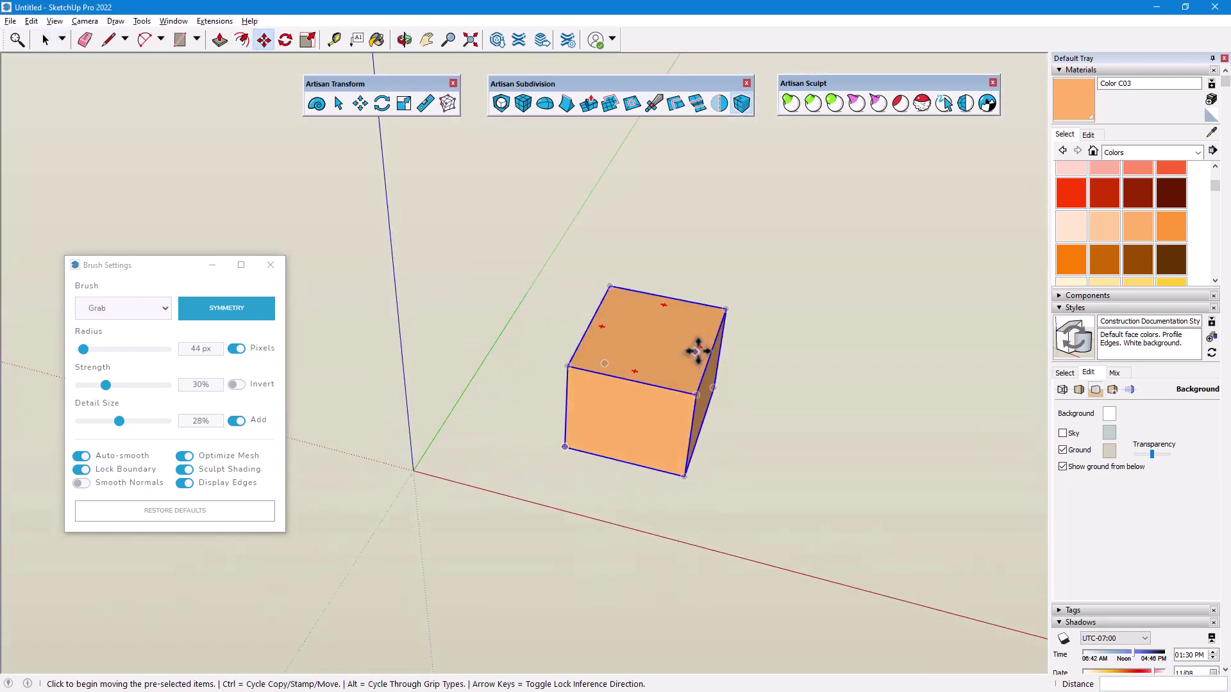
pyautogui.press('space')
# Subdivide and smooth the box component into a sphere, then reopen it for editing.
pyautogui.doubleClick(671, 352)
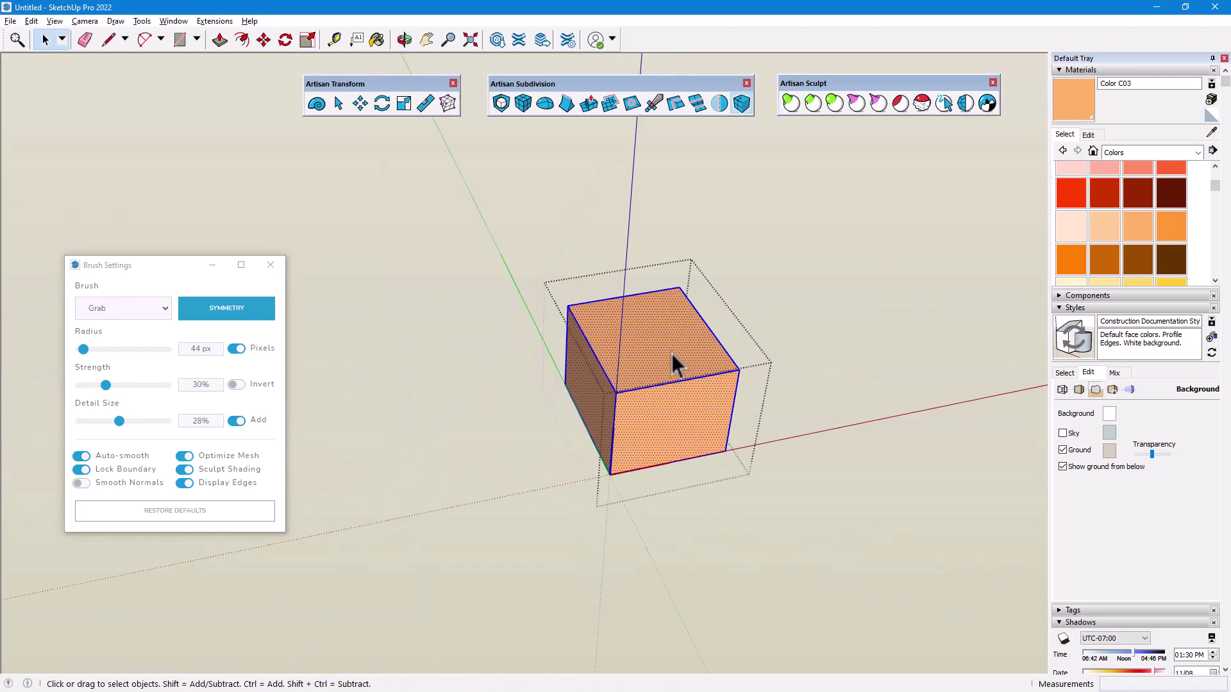
pyautogui.click(501, 103)
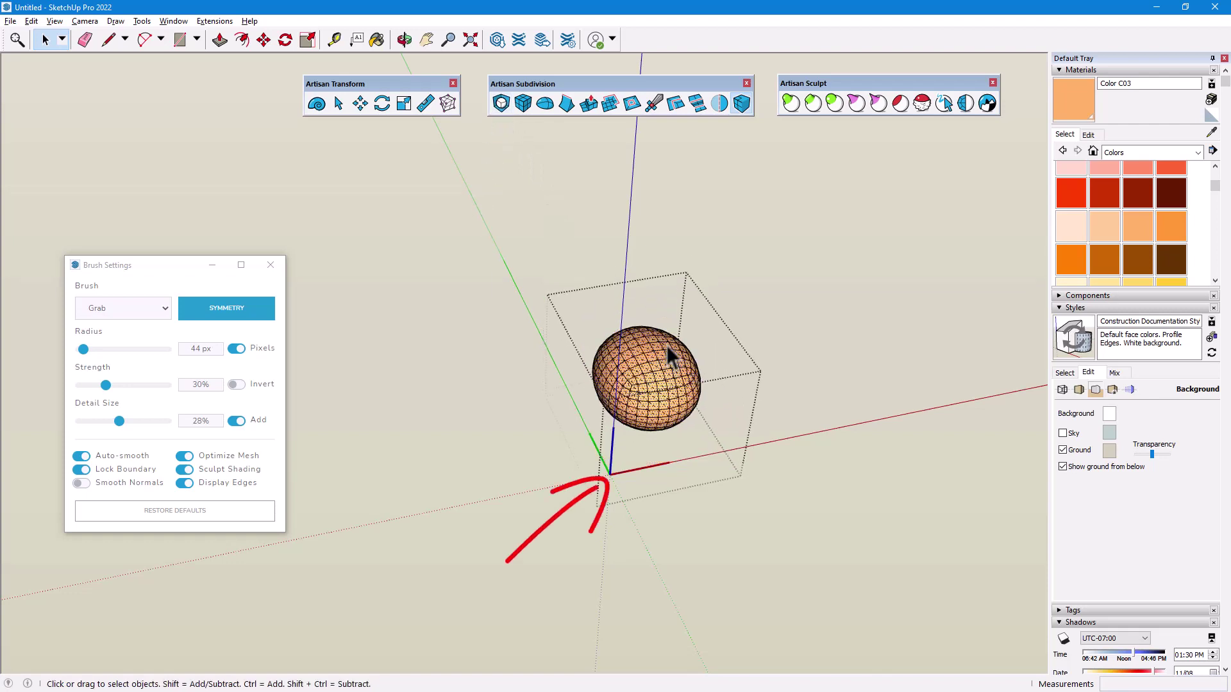
pyautogui.click(519, 352)
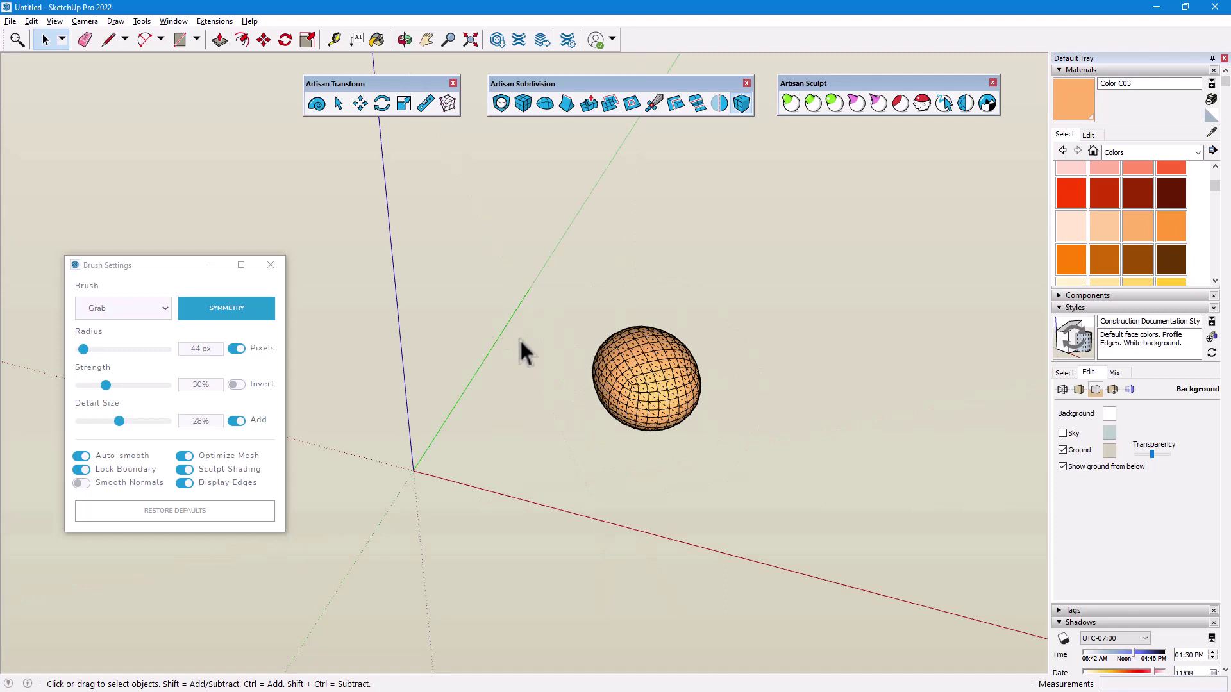
pyautogui.doubleClick(636, 371)
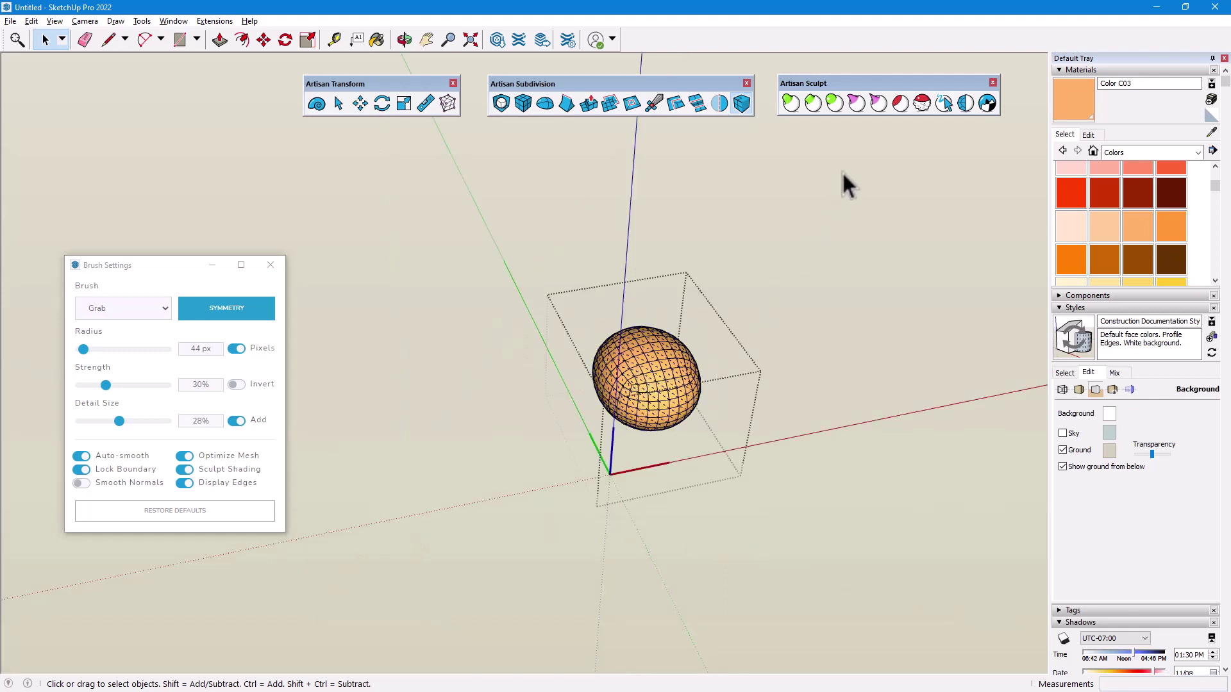
# With the Grab brush and Symmetry confirmed, pull a mirrored tail out of the sphere.
pyautogui.click(856, 103)
pyautogui.click(260, 314)
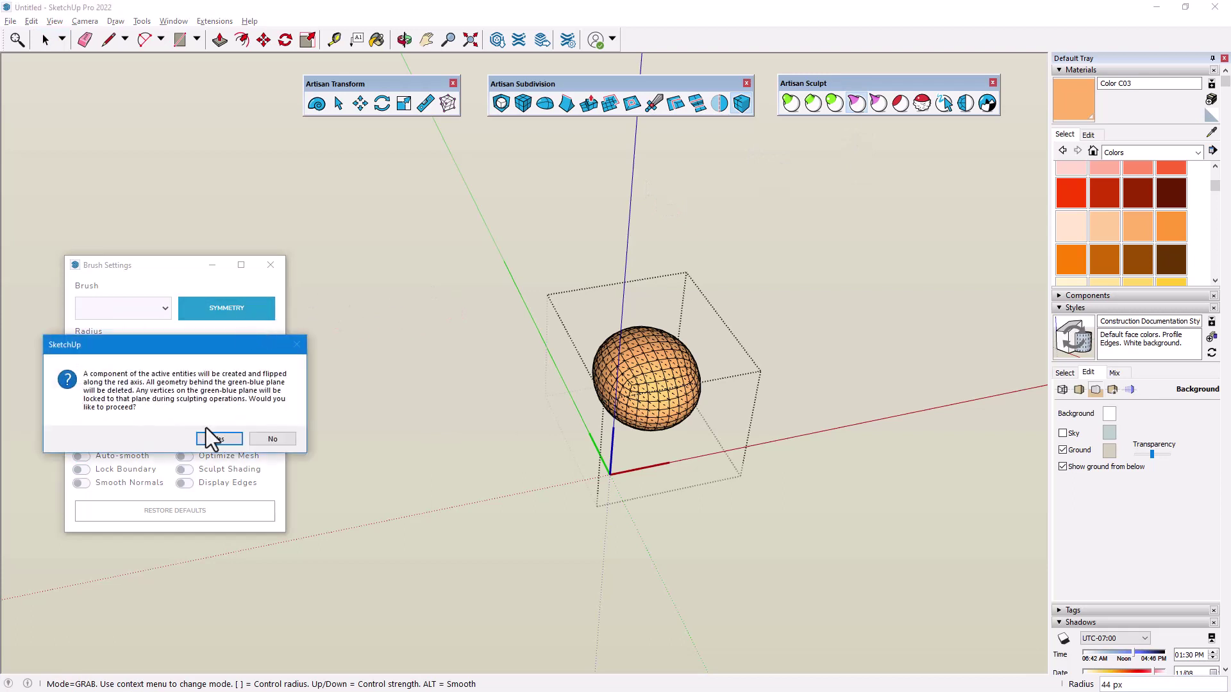
pyautogui.click(213, 437)
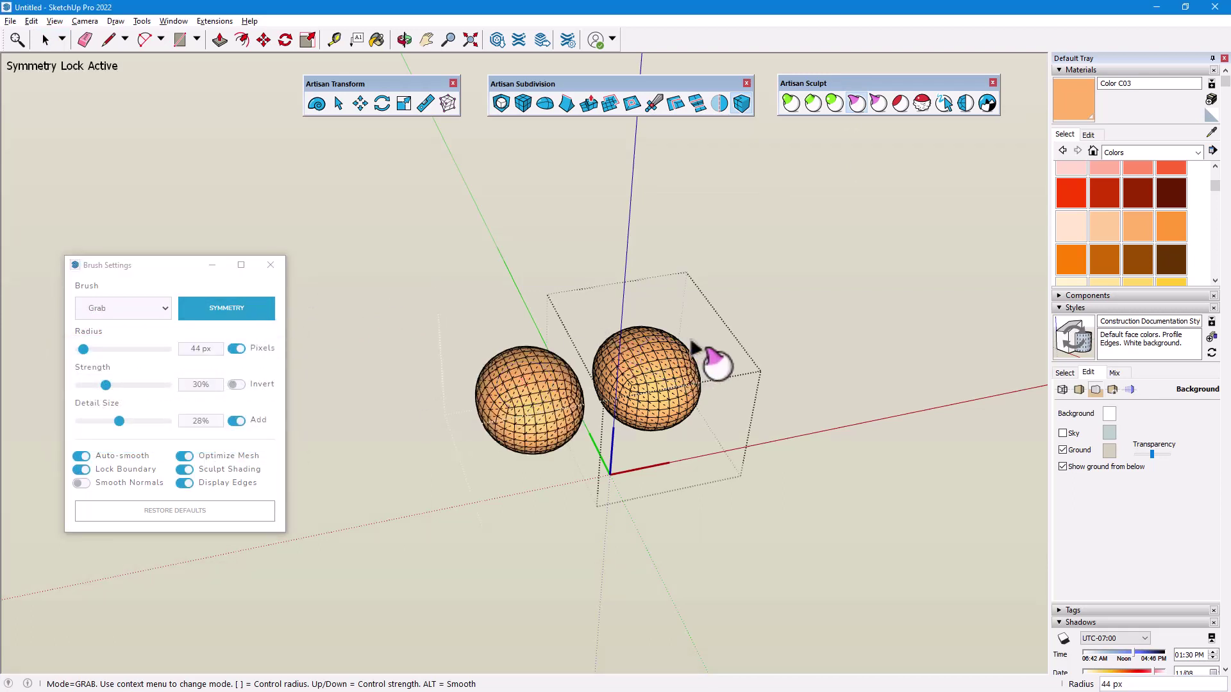
pyautogui.moveTo(692, 345)
pyautogui.mouseDown()
pyautogui.moveTo(736, 344)
pyautogui.moveTo(761, 318)
pyautogui.moveTo(755, 270)
pyautogui.mouseUp()
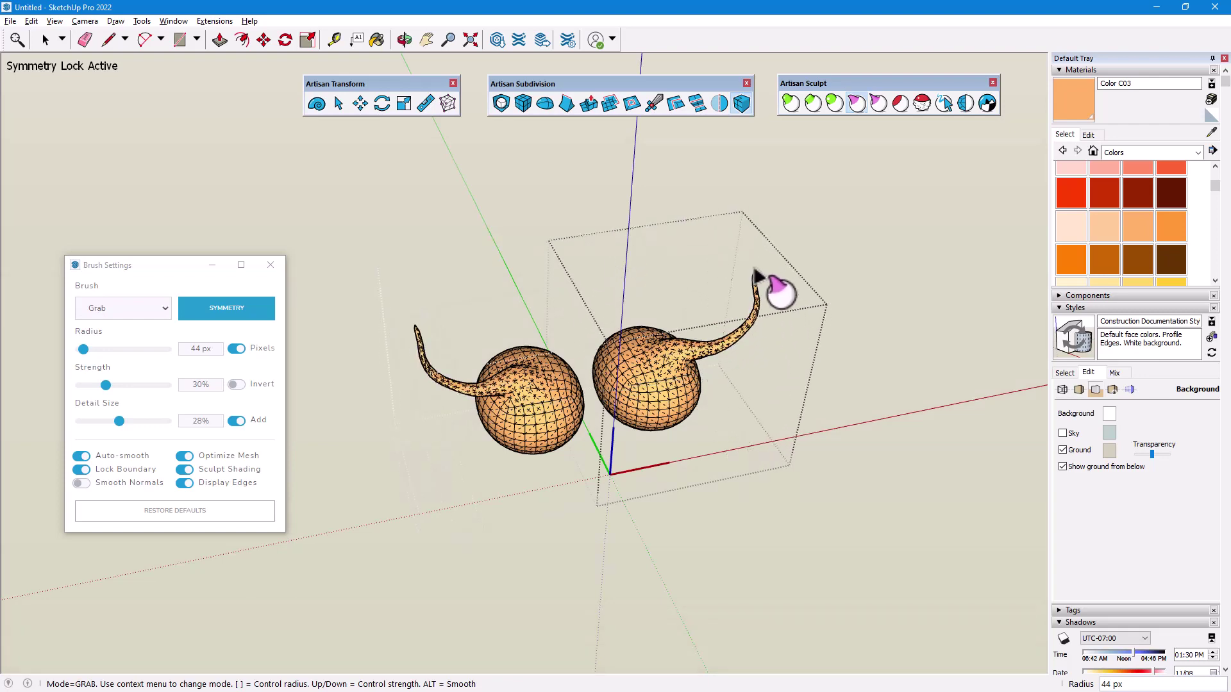
pyautogui.press('space')
pyautogui.moveTo(426, 219)
pyautogui.mouseDown(button='middle')
pyautogui.moveTo(406, 223)
pyautogui.moveTo(501, 188)
pyautogui.mouseUp(button='middle')
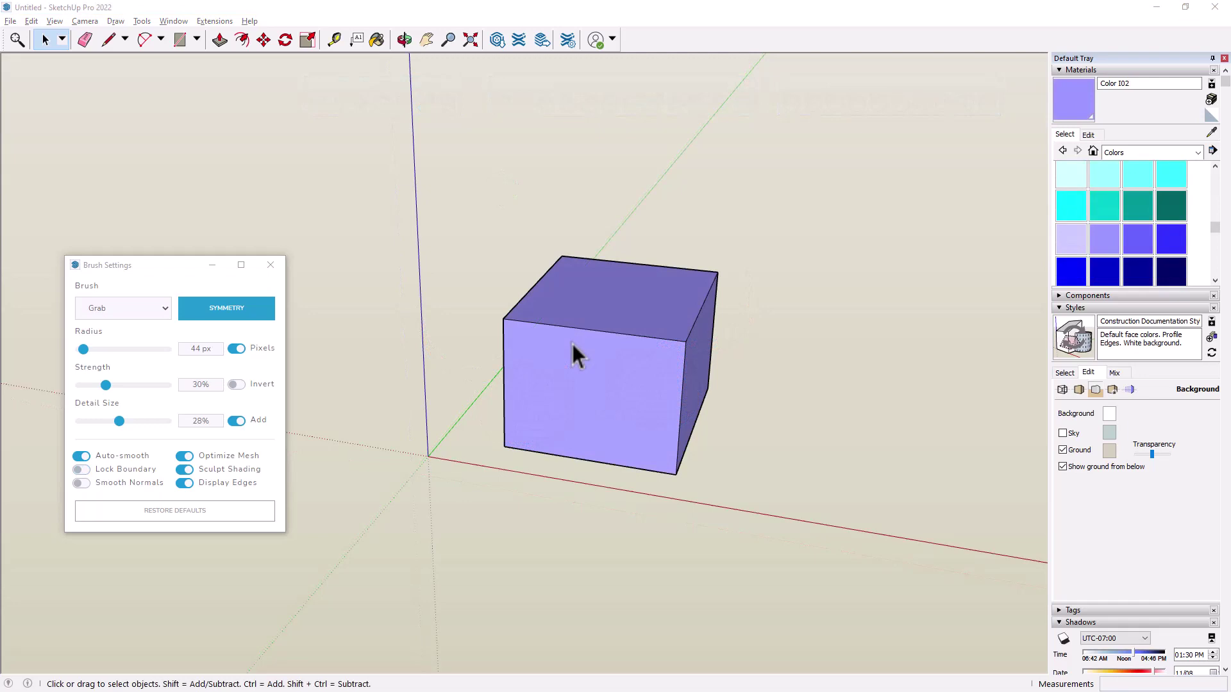
# Turn the purple cube into a component.
pyautogui.click(571, 344)
pyautogui.rightClick(573, 345)
pyautogui.click(647, 442)
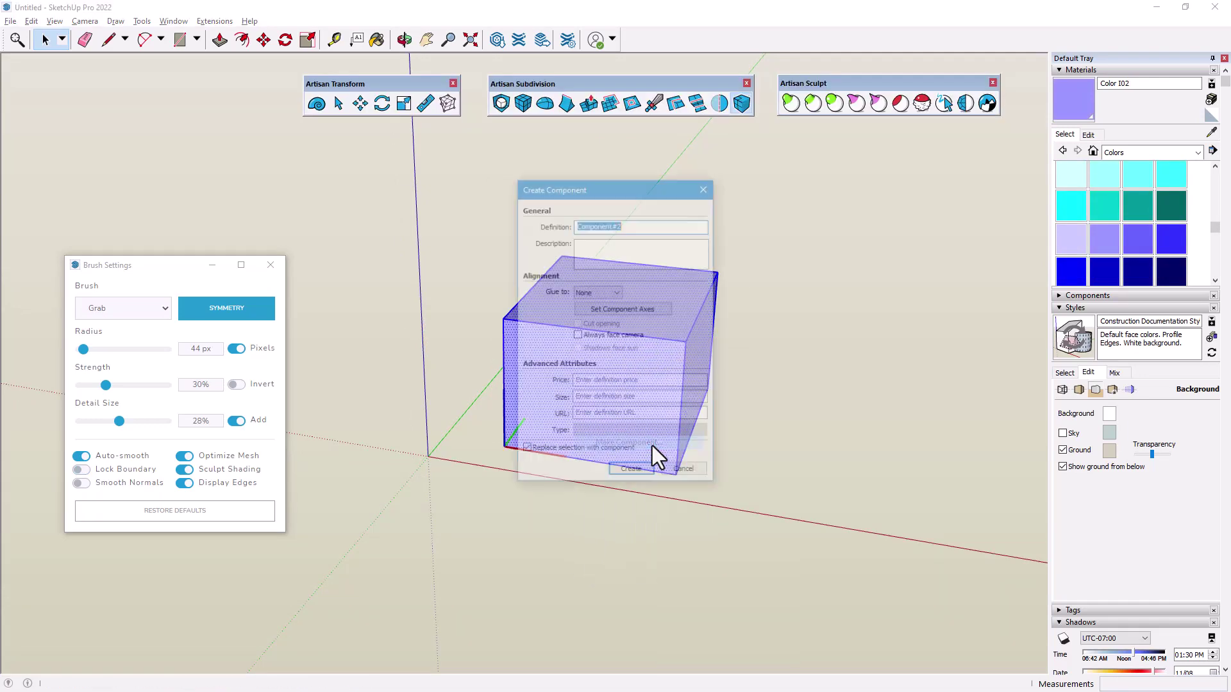
pyautogui.click(633, 474)
# Move the cube up and right, then rotate it by 39.2°.
pyautogui.press('m')
pyautogui.click(602, 412)
pyautogui.click(705, 423)
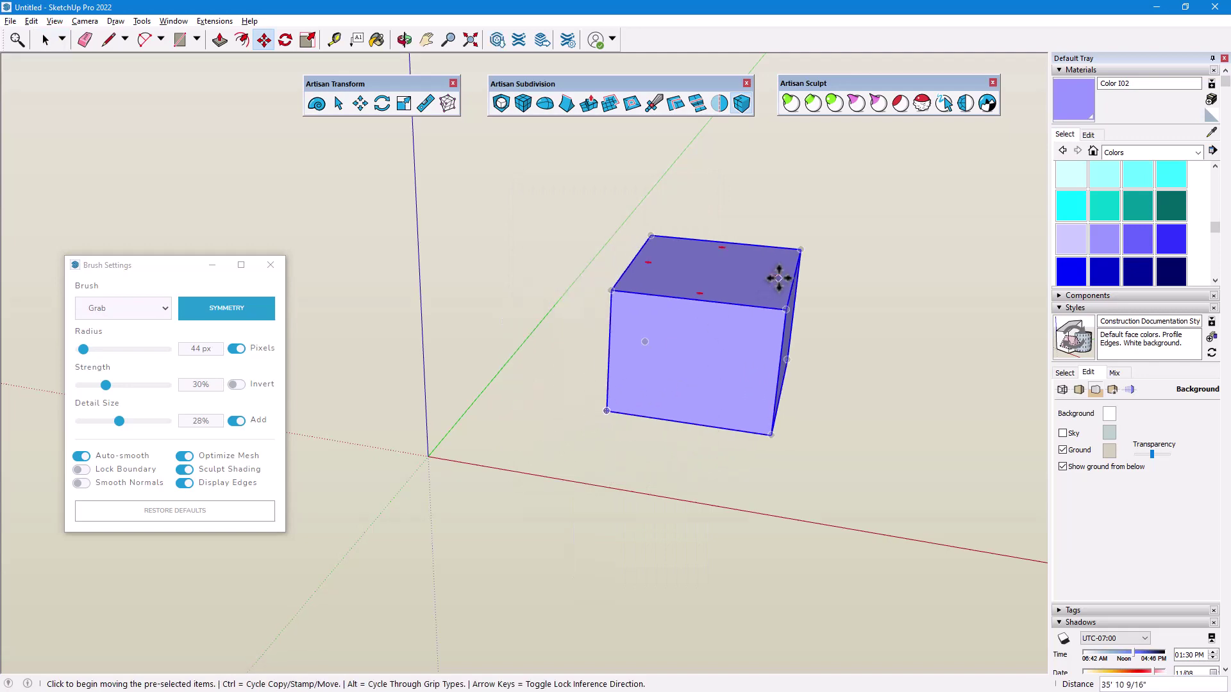
pyautogui.press('q')
pyautogui.click(711, 269)
pyautogui.click(757, 247)
pyautogui.click(775, 273)
pyautogui.press('space')
# Apply subdivision twice to round the cube into a smooth dense ellipsoid.
pyautogui.click(662, 253)
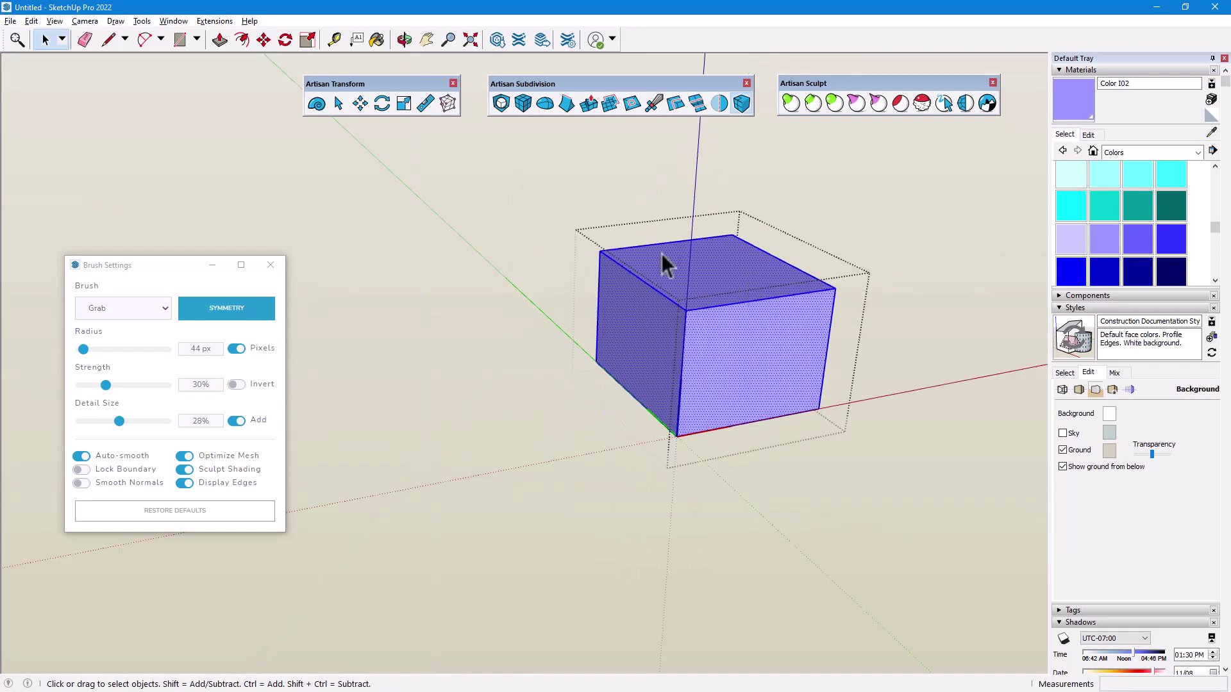
pyautogui.click(501, 103)
pyautogui.click(775, 223)
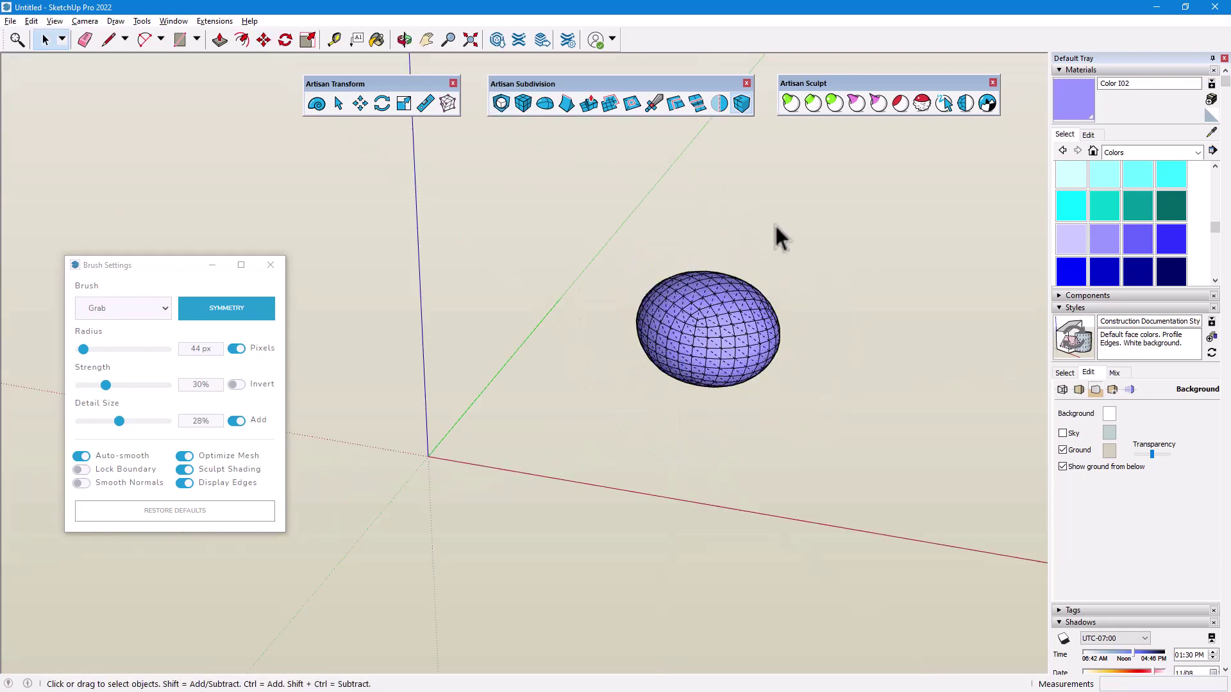
# Change the ellipsoid component's axes, placing the new origin on a point of the ellipsoid.
pyautogui.rightClick(750, 314)
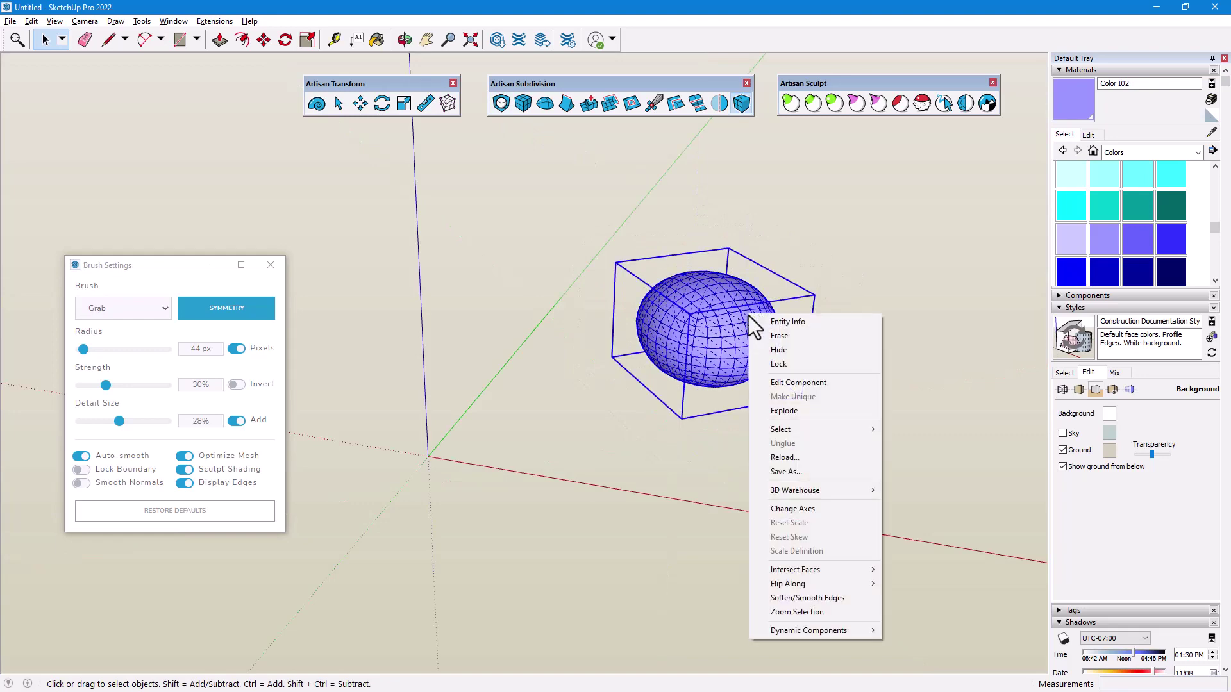
pyautogui.click(813, 512)
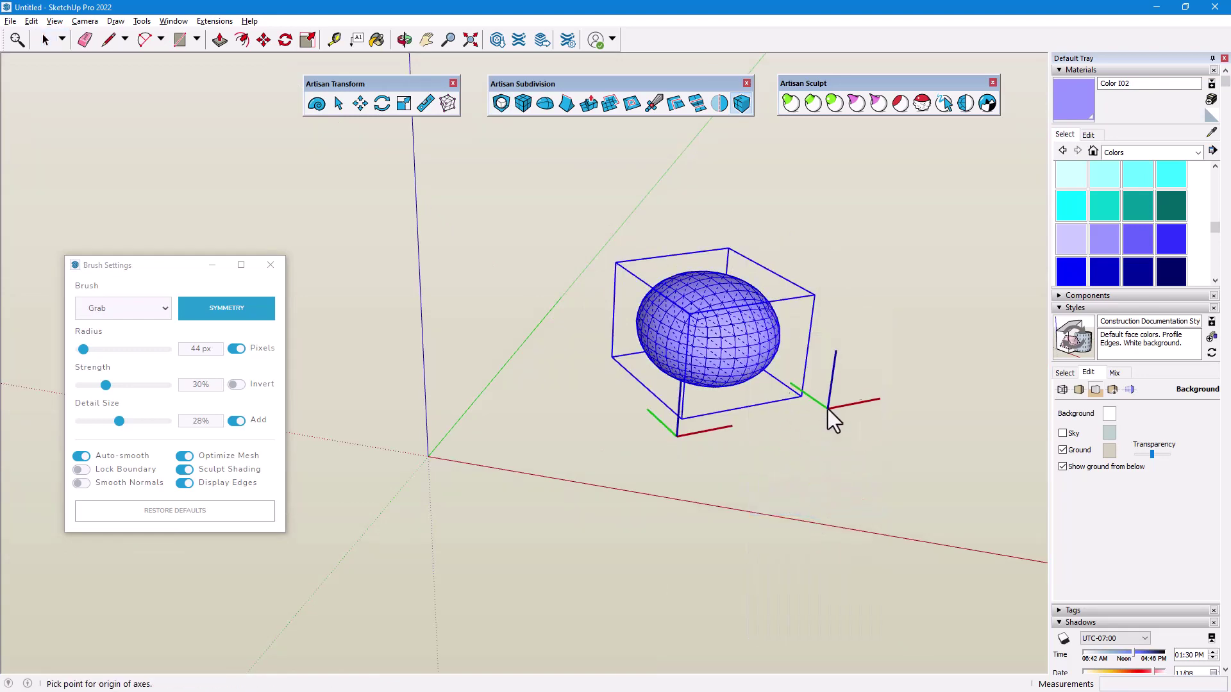
pyautogui.scroll(2, 826, 407)
pyautogui.moveTo(825, 406); pyautogui.dragTo(744, 342, button='middle')
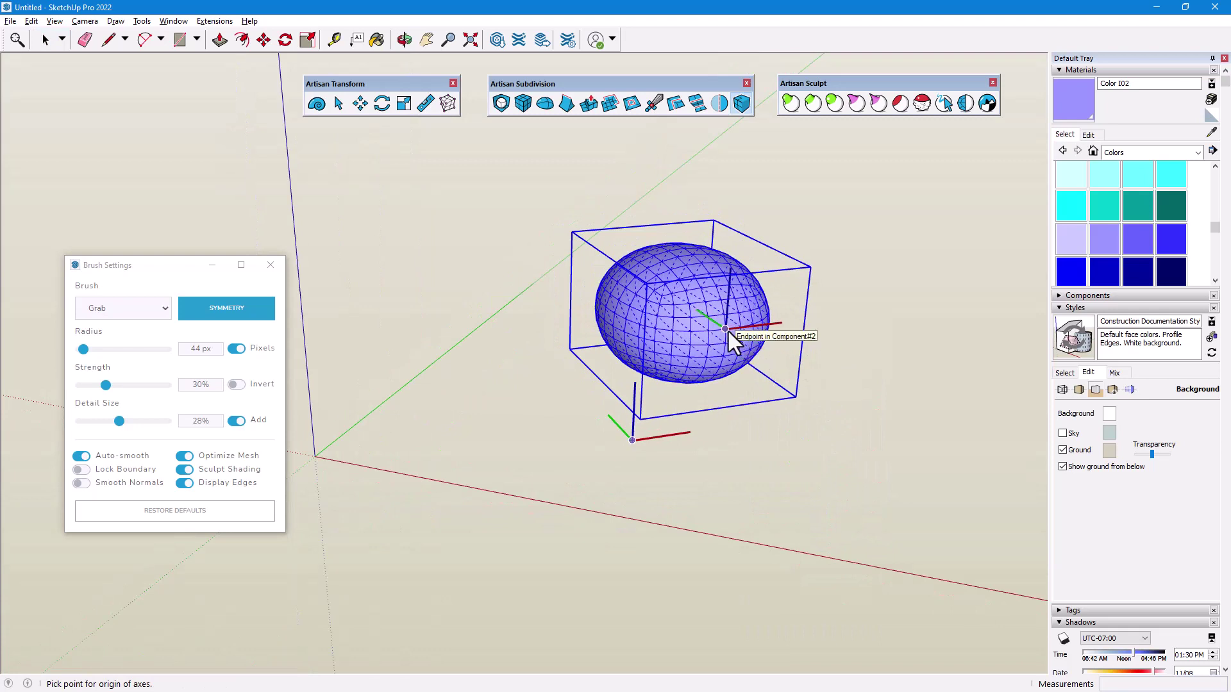
pyautogui.click(718, 461)
pyautogui.press('space')
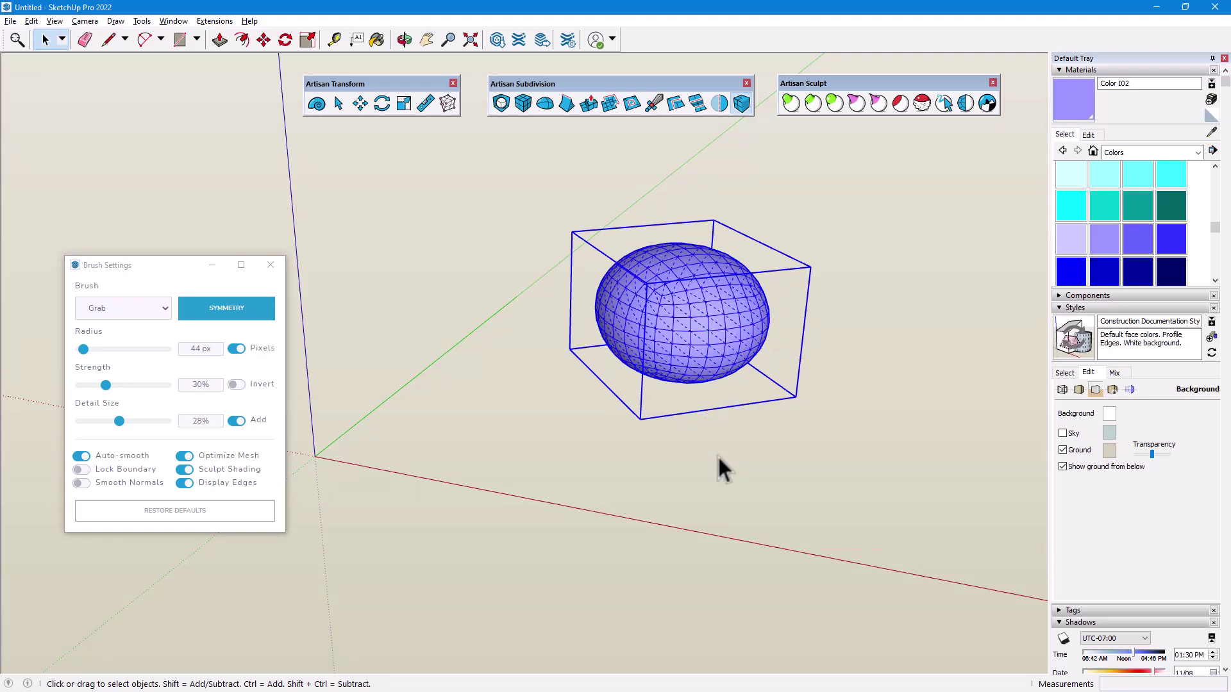
# Edit the ellipsoid, enable Grab with Symmetry, and pull two mirrored horns from the top.
pyautogui.doubleClick(723, 346)
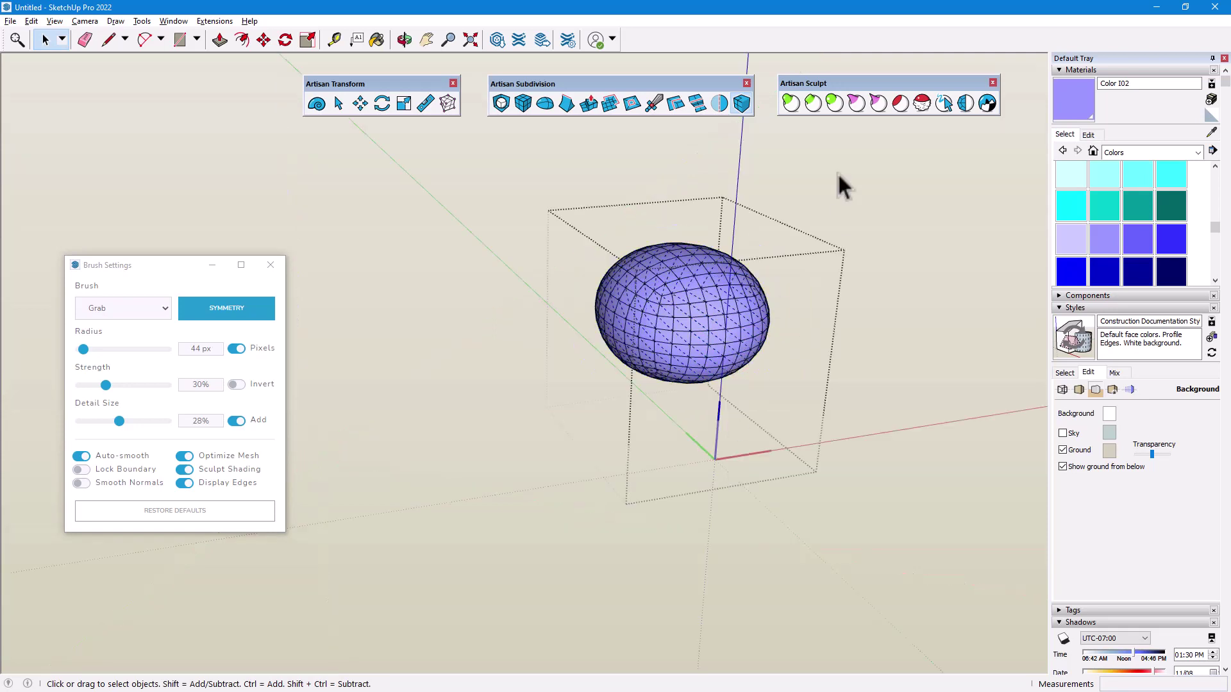
pyautogui.click(856, 103)
pyautogui.click(270, 307)
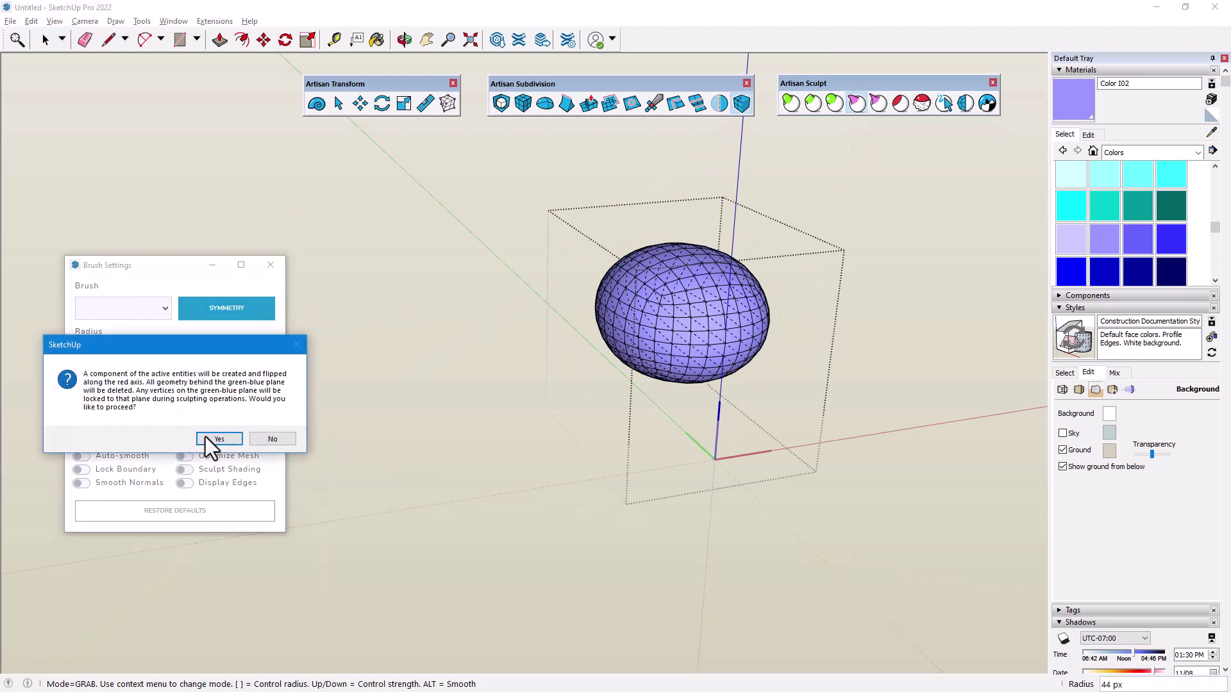
pyautogui.click(205, 436)
pyautogui.moveTo(441, 357)
pyautogui.mouseDown(button='middle')
pyautogui.moveTo(582, 332)
pyautogui.moveTo(502, 333)
pyautogui.mouseUp(button='middle')
pyautogui.moveTo(667, 290)
pyautogui.mouseDown()
pyautogui.moveTo(704, 258)
pyautogui.moveTo(765, 245)
pyautogui.moveTo(778, 204)
pyautogui.mouseUp()
# Inflate two mirrored eye bumps, then sculpt a nose ridge down the face centre.
pyautogui.click(835, 103)
pyautogui.moveTo(686, 357); pyautogui.dragTo(734, 356)
pyautogui.click(790, 103)
pyautogui.moveTo(577, 261); pyautogui.dragTo(654, 335, button='middle')
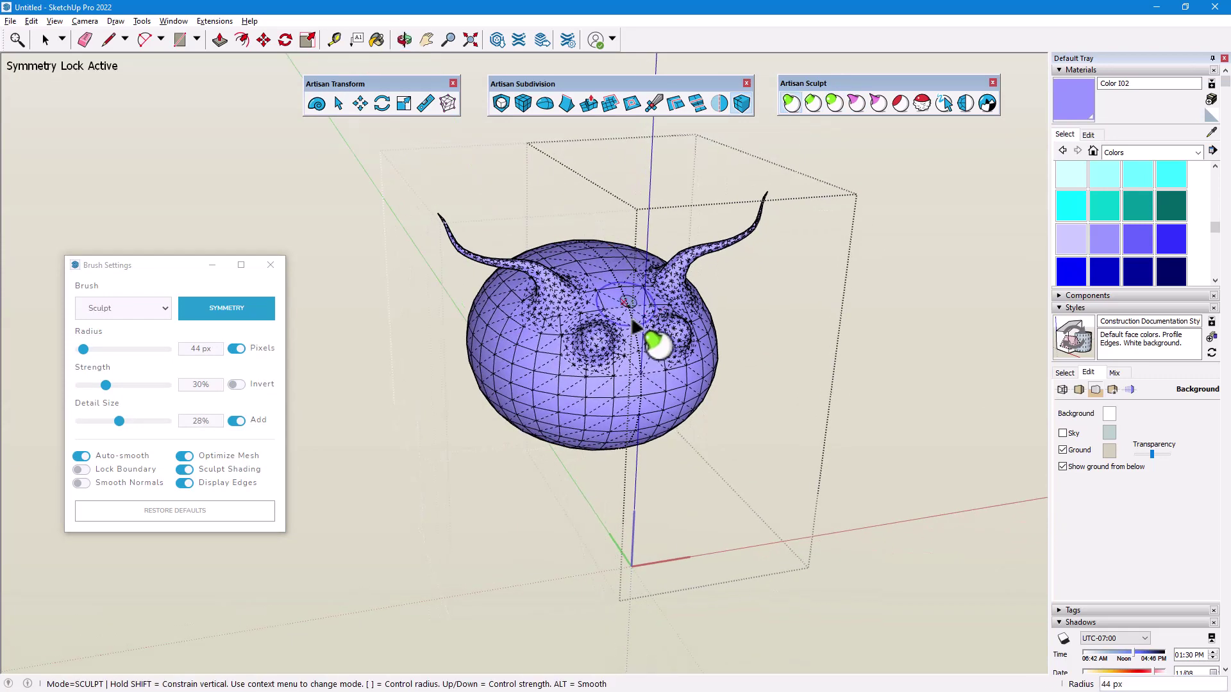
pyautogui.moveTo(632, 329); pyautogui.dragTo(638, 414)
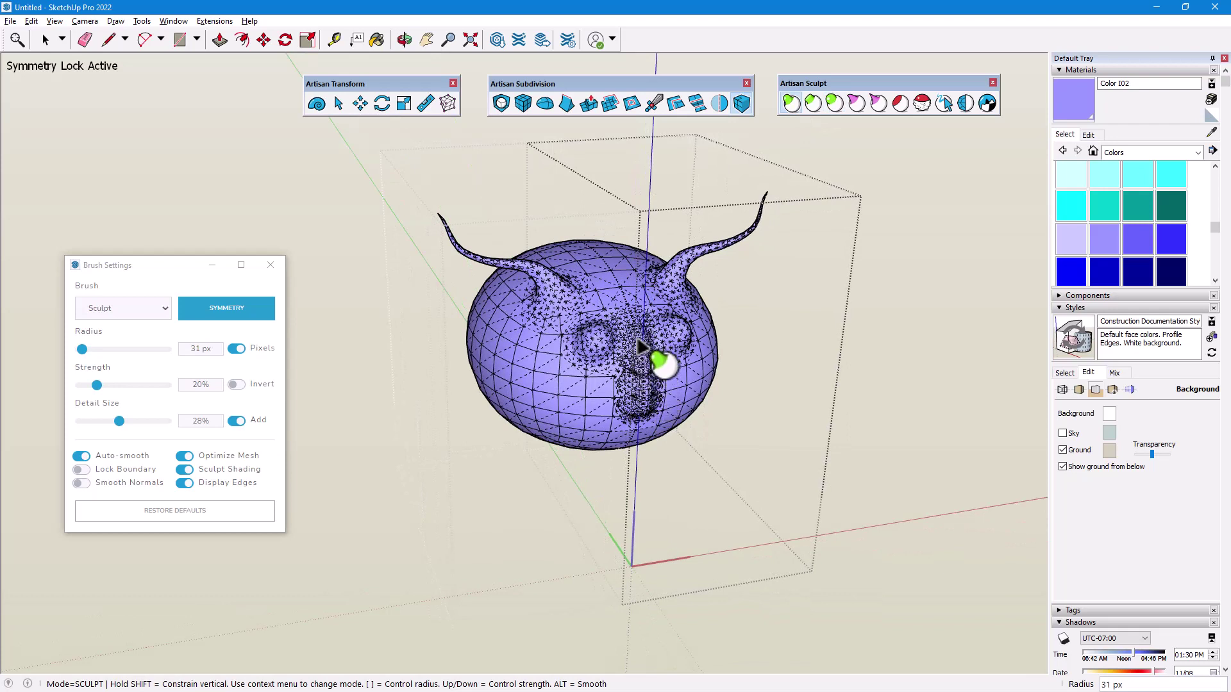
pyautogui.moveTo(639, 322); pyautogui.dragTo(641, 302)
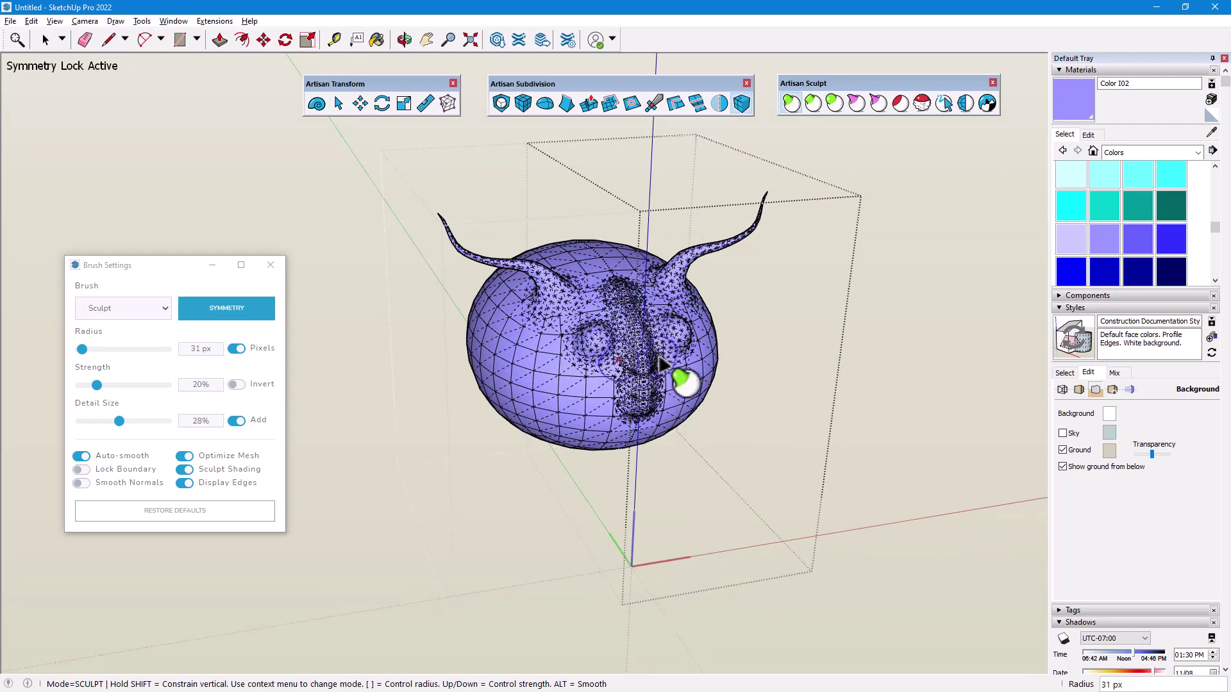
pyautogui.press('space')
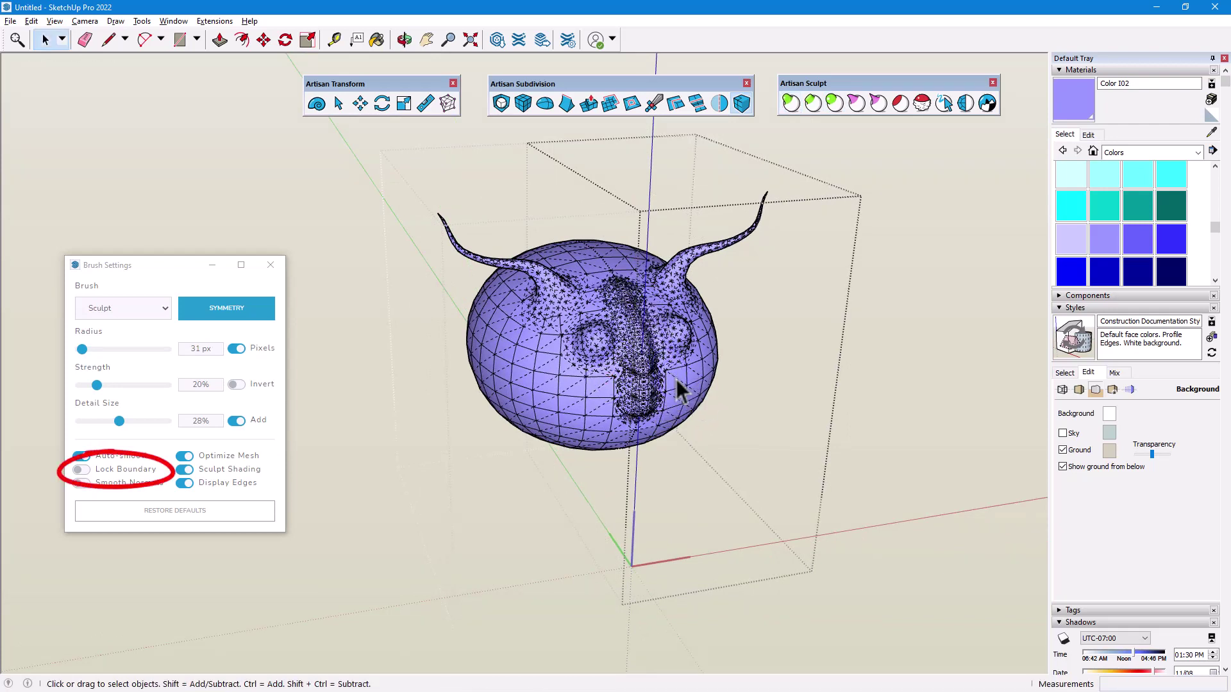
# Cancel a trial move so the sculpted halves rejoin, then close the component.
pyautogui.click(675, 379)
pyautogui.press('m')
pyautogui.click(679, 385)
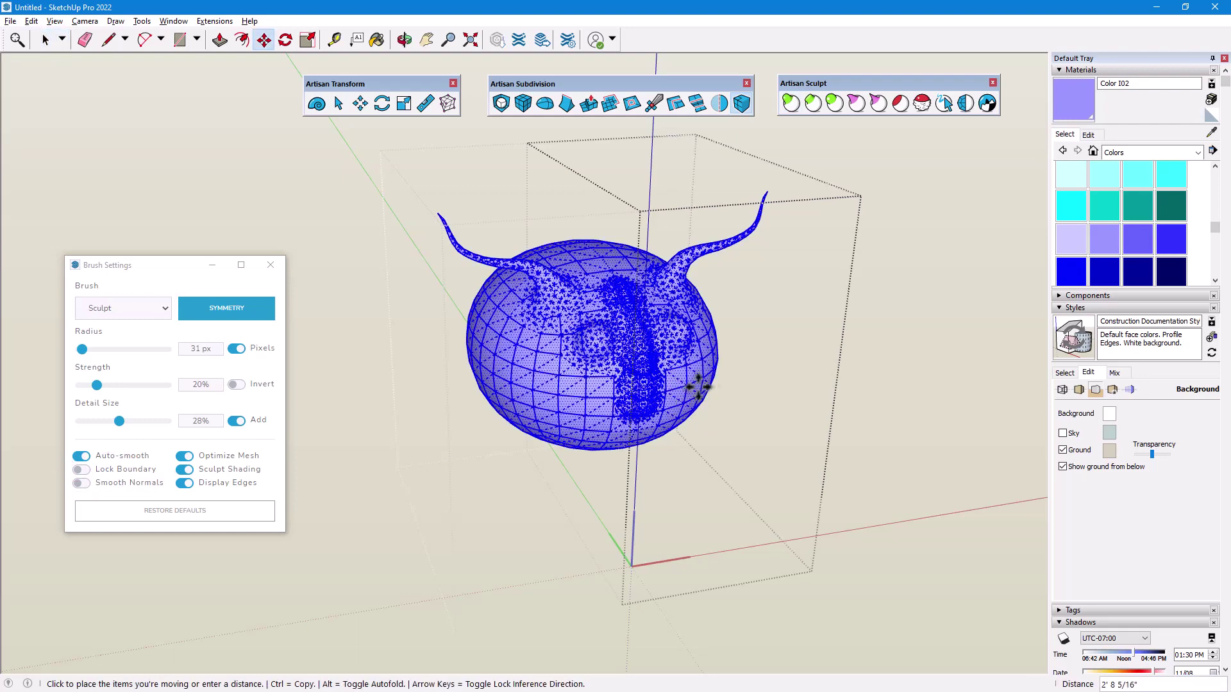
pyautogui.press('Escape')
pyautogui.press('space')
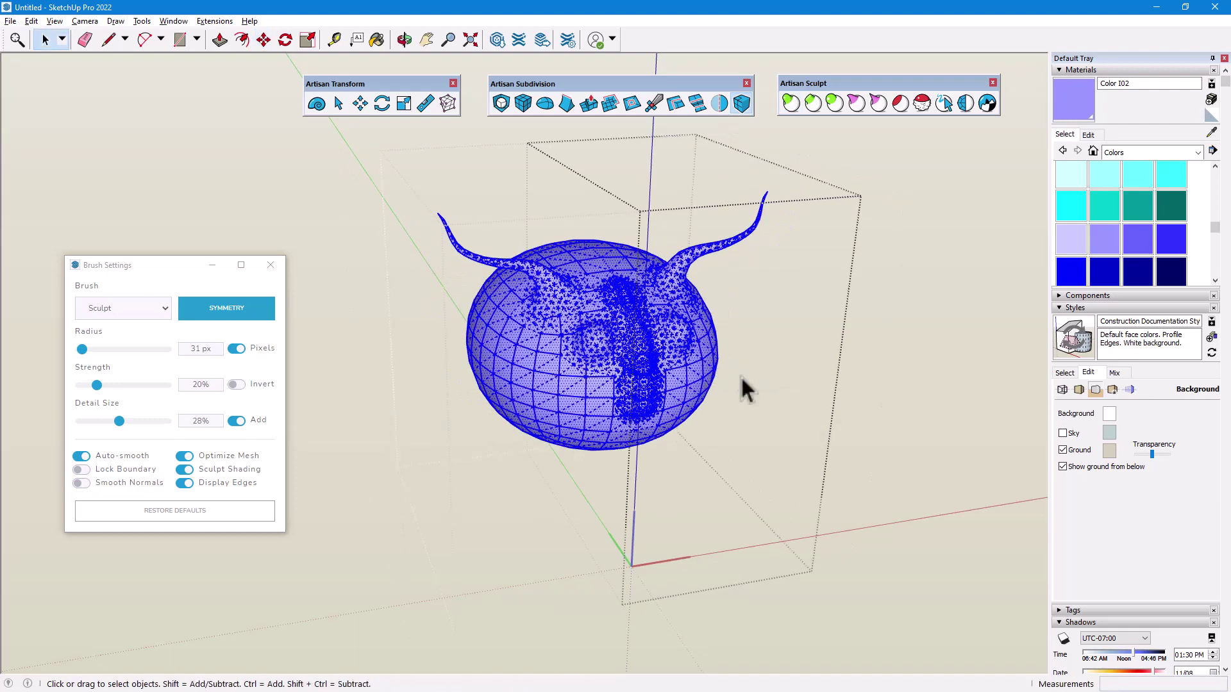
pyautogui.click(740, 374)
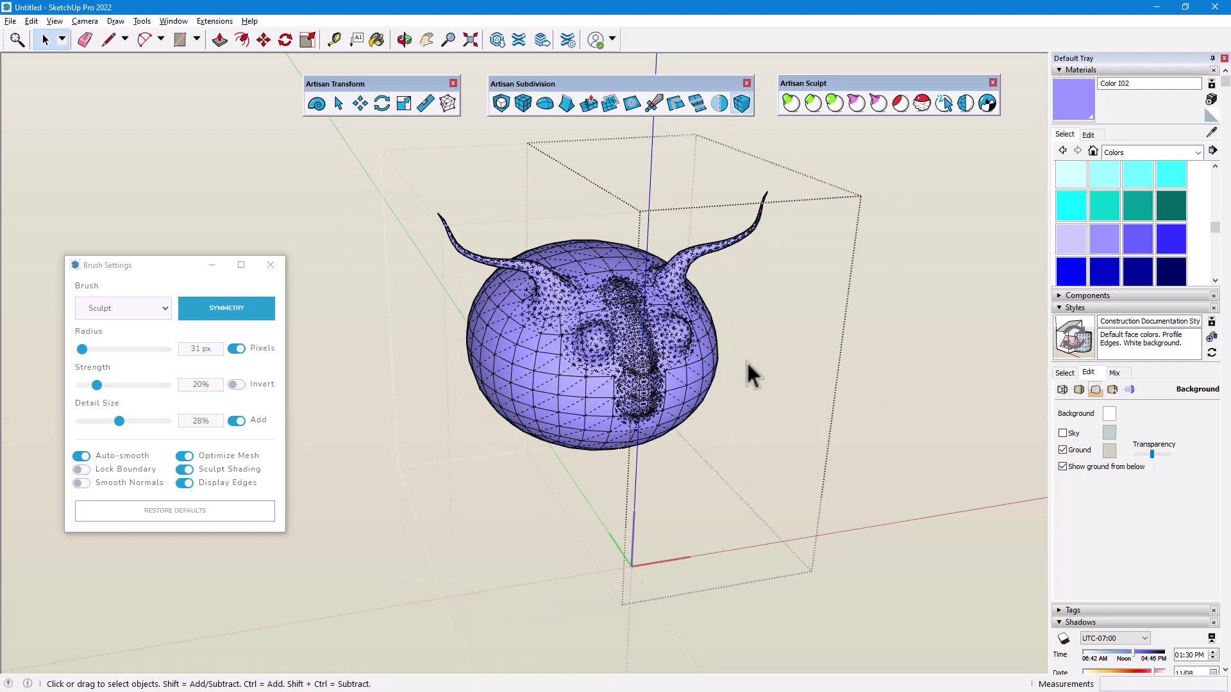
pyautogui.rightClick(859, 309)
pyautogui.click(881, 316)
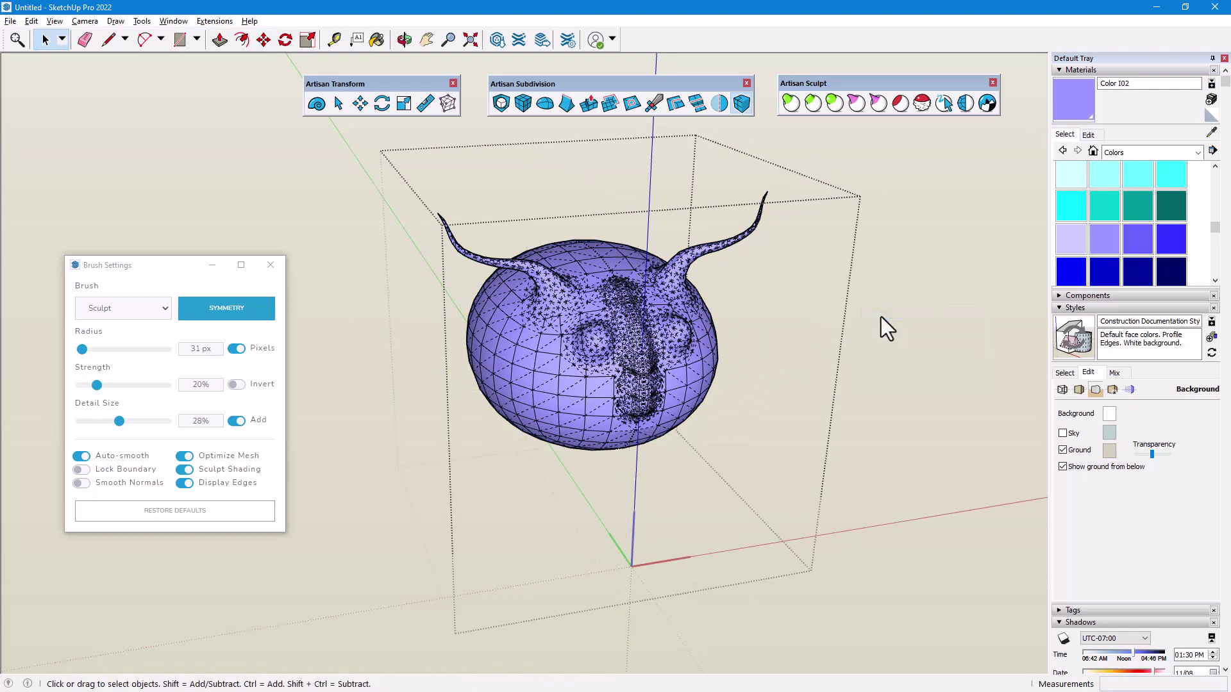
# Explode the horned face, then Grab-pull a new horn from the head top at 31 px, 20% strength.
pyautogui.click(698, 375)
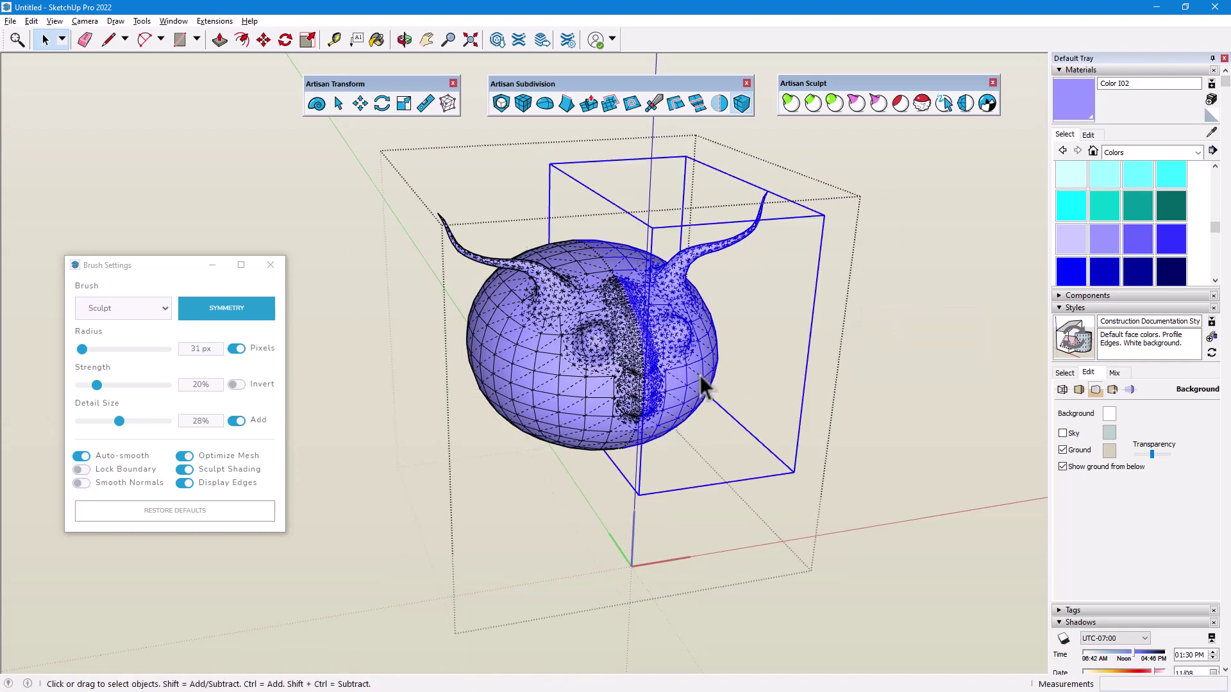
pyautogui.rightClick(578, 382)
pyautogui.click(614, 451)
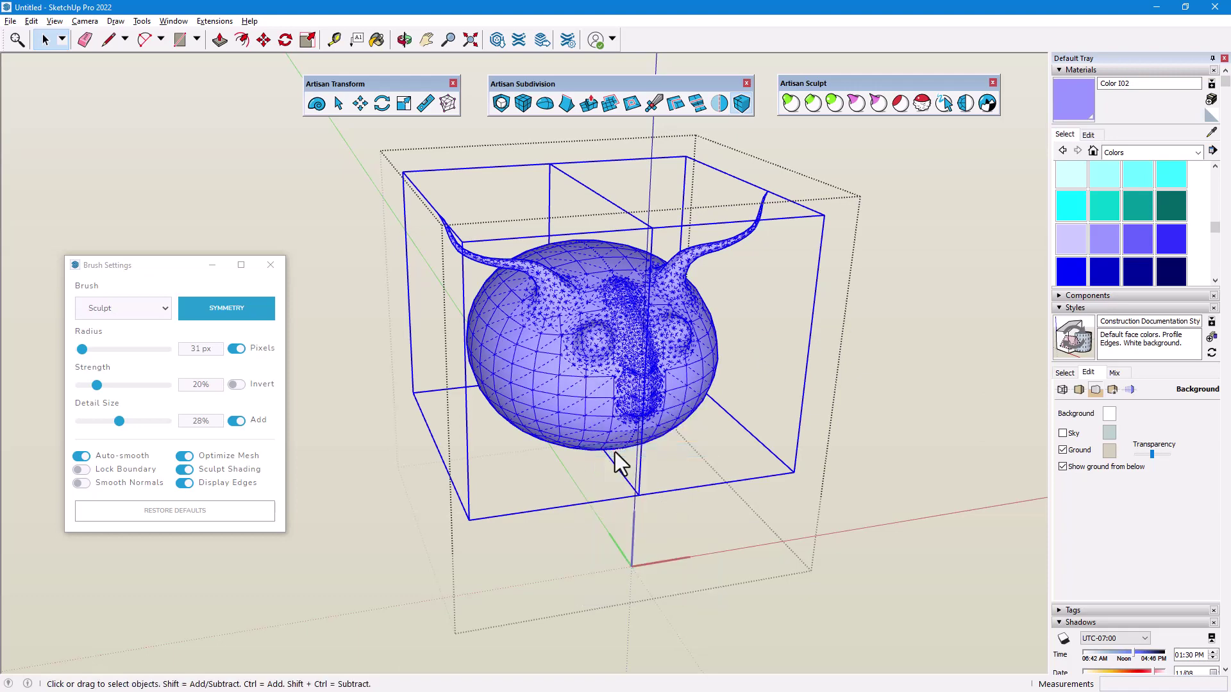
pyautogui.click(655, 453)
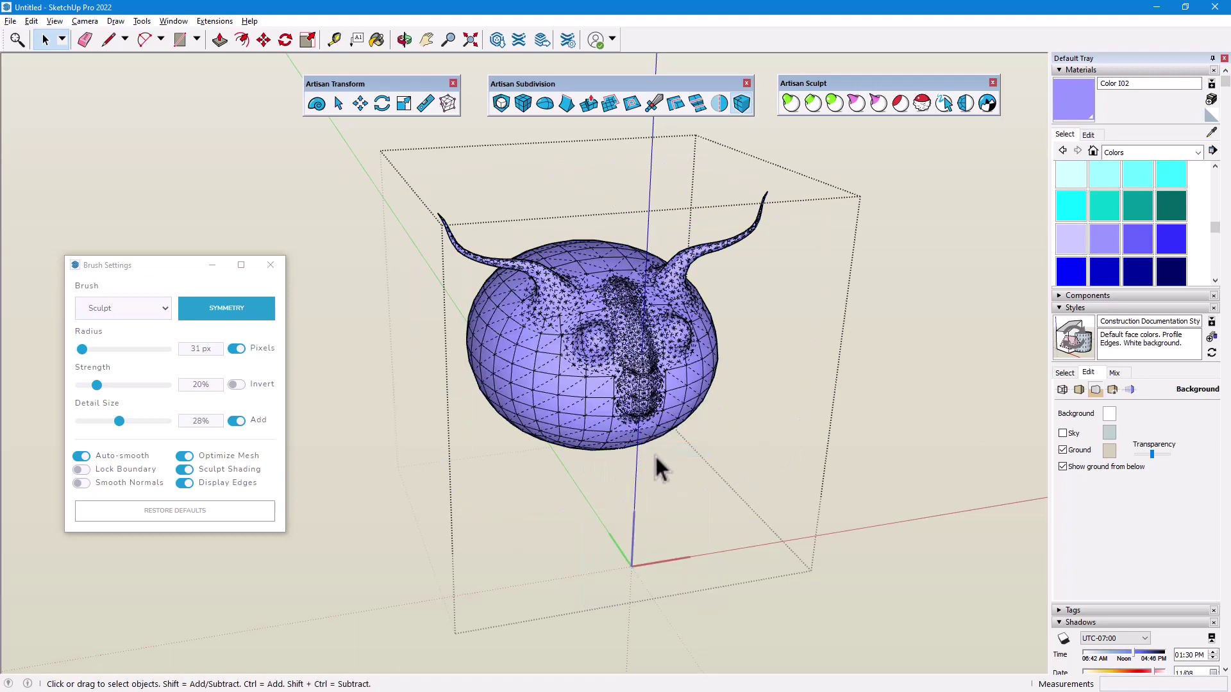
pyautogui.click(856, 102)
pyautogui.moveTo(728, 344); pyautogui.dragTo(631, 282, button='middle')
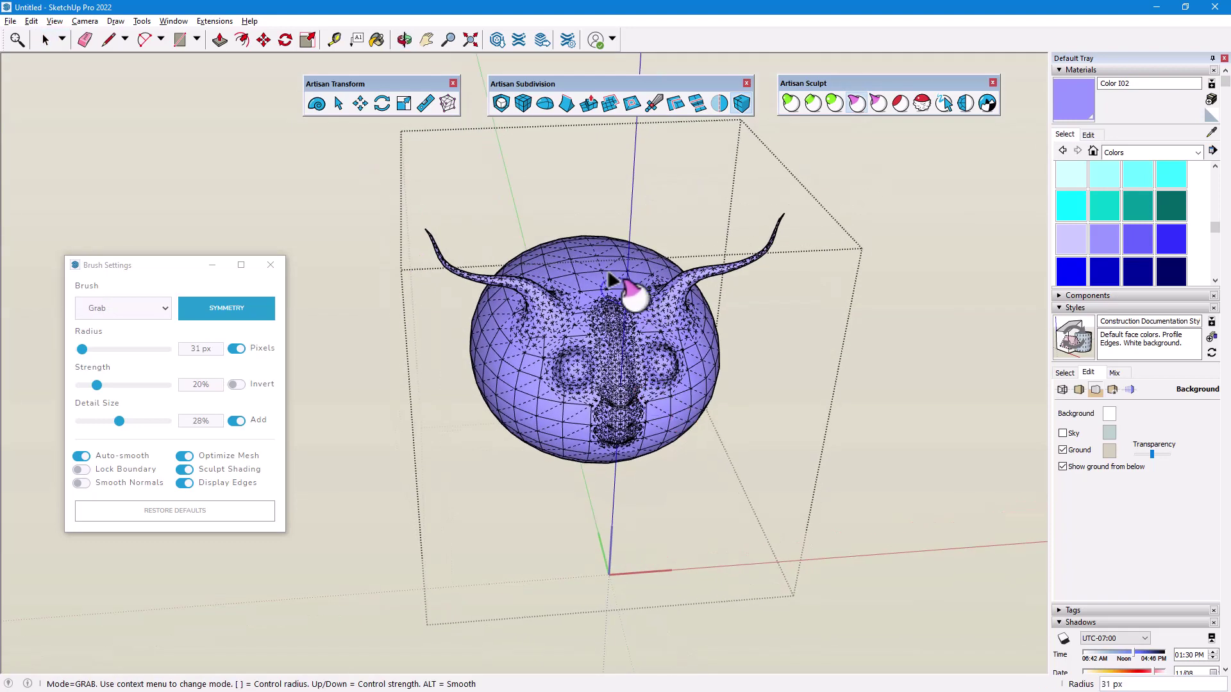